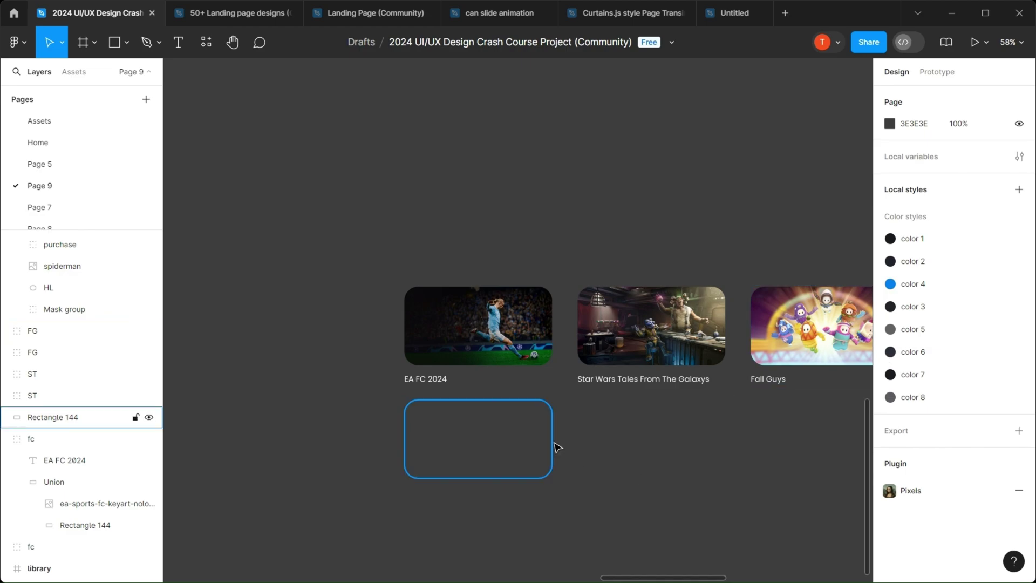
# Place the empty outlined rectangle exactly over the EA FC 2024 image and move its layer beneath the fc group.
pyautogui.click(556, 447)
pyautogui.click(889, 292)
pyautogui.click(742, 533)
pyautogui.click(638, 507)
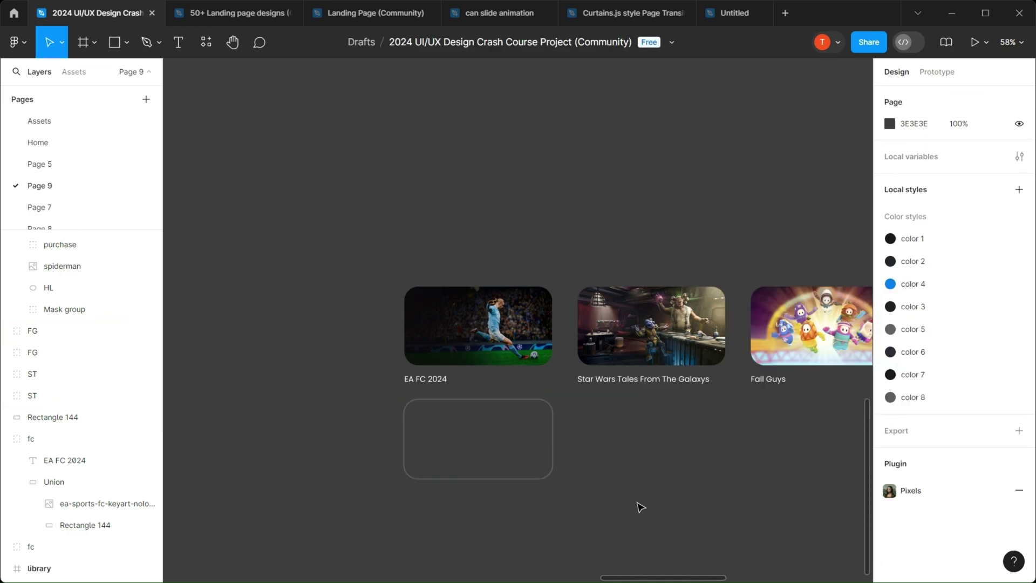
pyautogui.scroll(5, 569, 436)
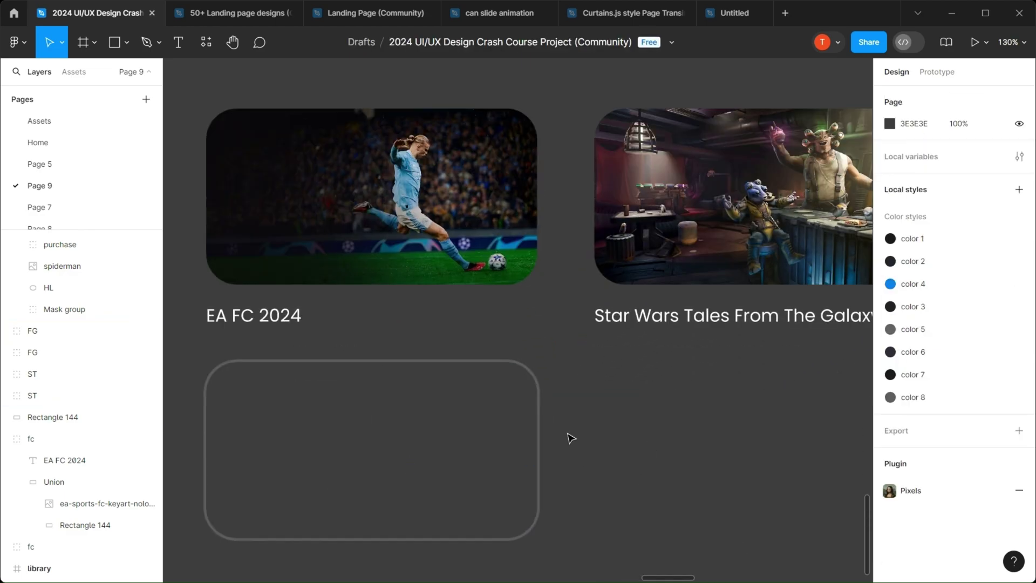
pyautogui.click(545, 477)
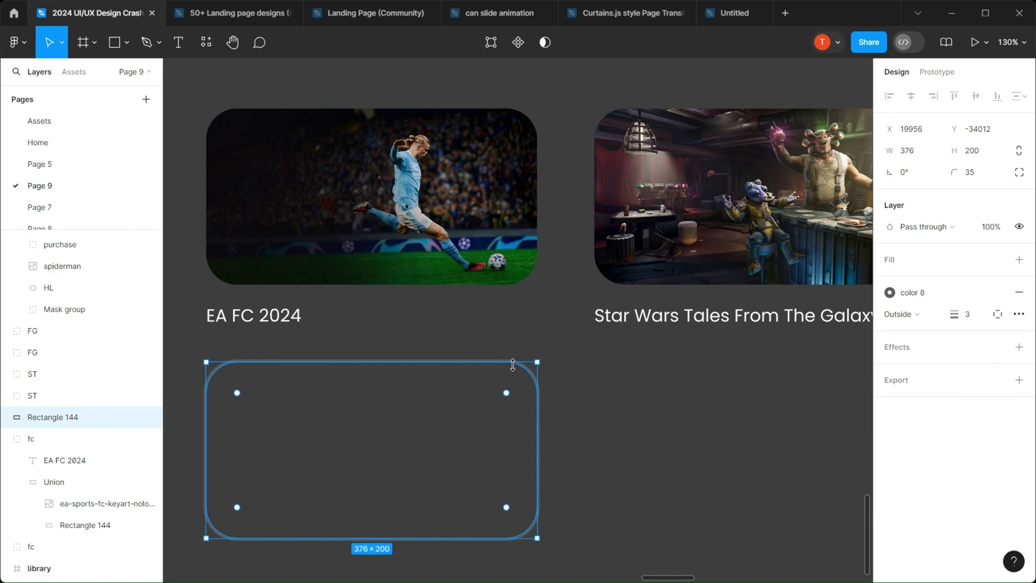
pyautogui.moveTo(528, 376); pyautogui.dragTo(533, 124)
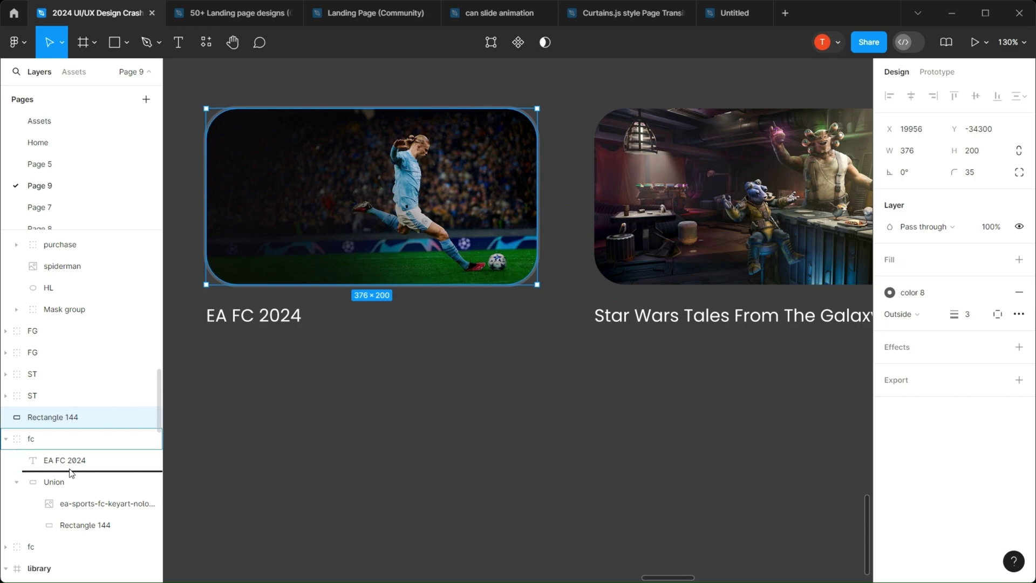
pyautogui.moveTo(54, 541); pyautogui.dragTo(54, 537)
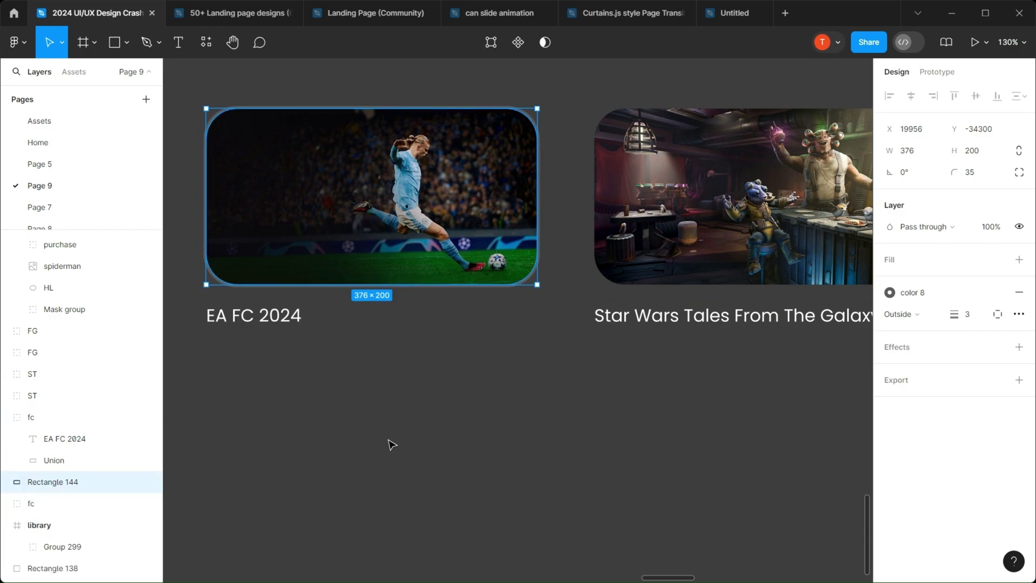
# Shrink the outlined rectangle behind the EA FC 2024 image to about 342 × 182, keeping it centred on the image.
pyautogui.click(322, 484)
pyautogui.click(63, 457)
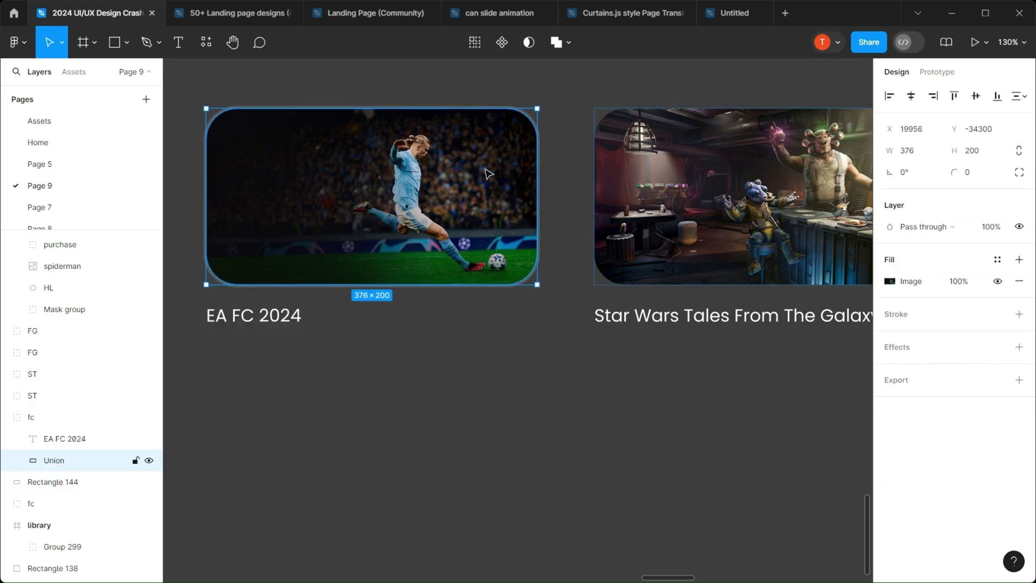
pyautogui.moveTo(534, 111); pyautogui.dragTo(522, 116)
pyautogui.click(54, 482)
# Put a copy of the outlined rectangle into the Star Wars group, centred behind its image at the bottom of the layer order.
pyautogui.scroll(-1, 509, 281)
pyautogui.hscroll(5, 508, 281)
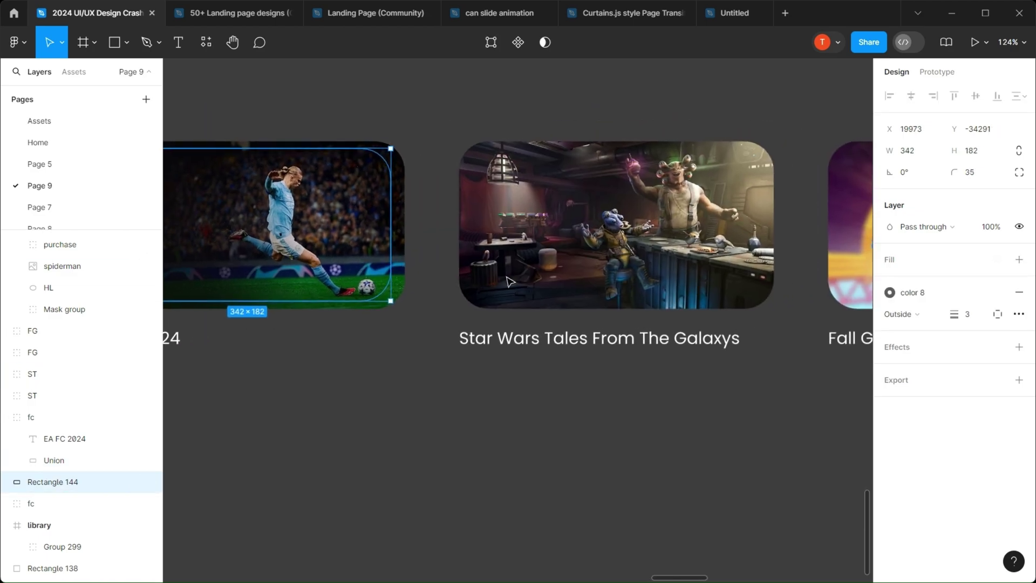
pyautogui.click(600, 214)
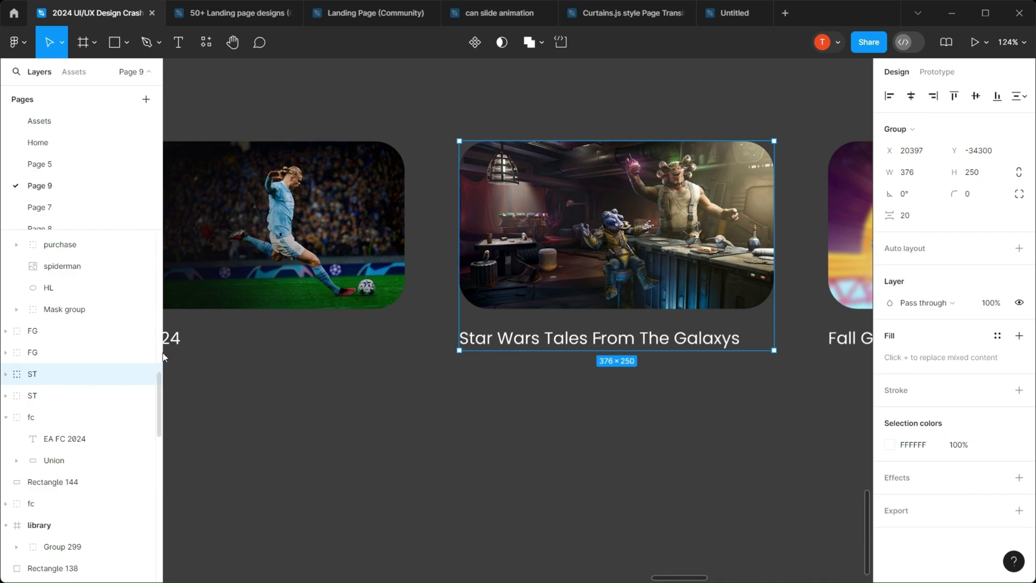
pyautogui.press('Return')
pyautogui.click(73, 396)
pyautogui.moveTo(63, 460); pyautogui.dragTo(63, 456)
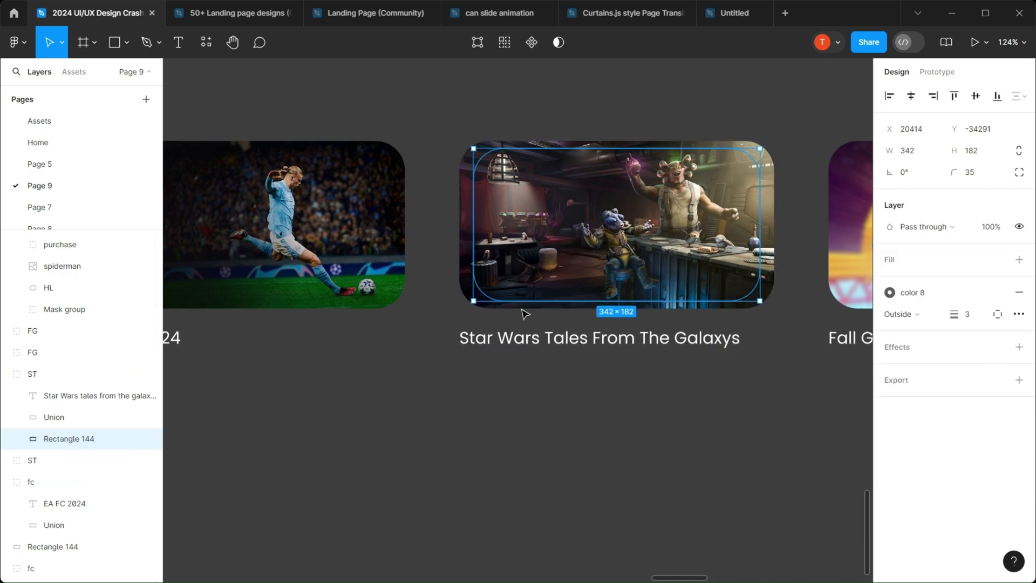
# Add a copy of the outlined rectangle to the Fall Guys group and send it to the back behind the image.
pyautogui.hscroll(7, 522, 308)
pyautogui.scroll(1, 593, 270)
pyautogui.click(649, 274)
pyautogui.doubleClick(649, 273)
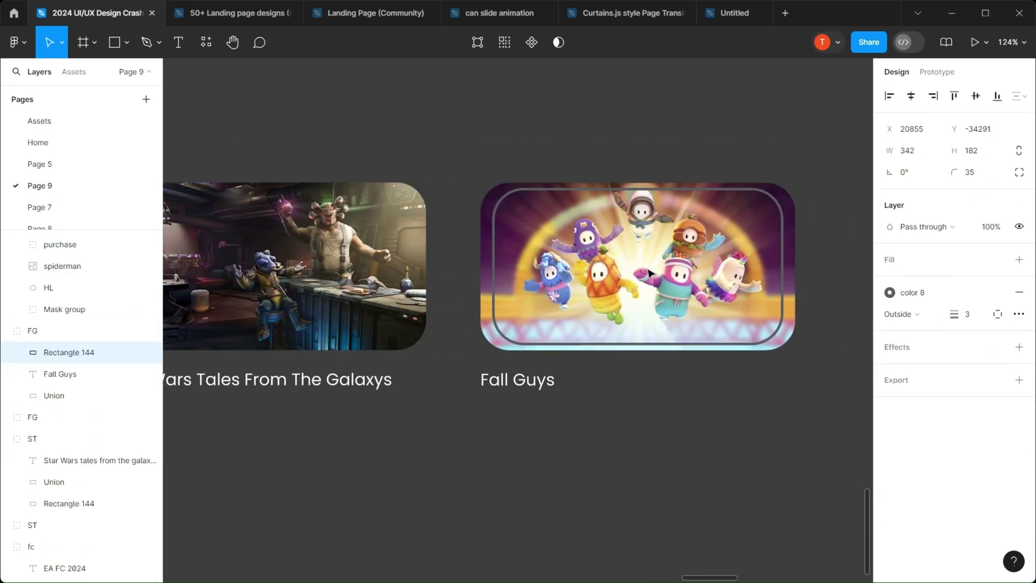
pyautogui.hotkey('ctrl', 'shift', '[')
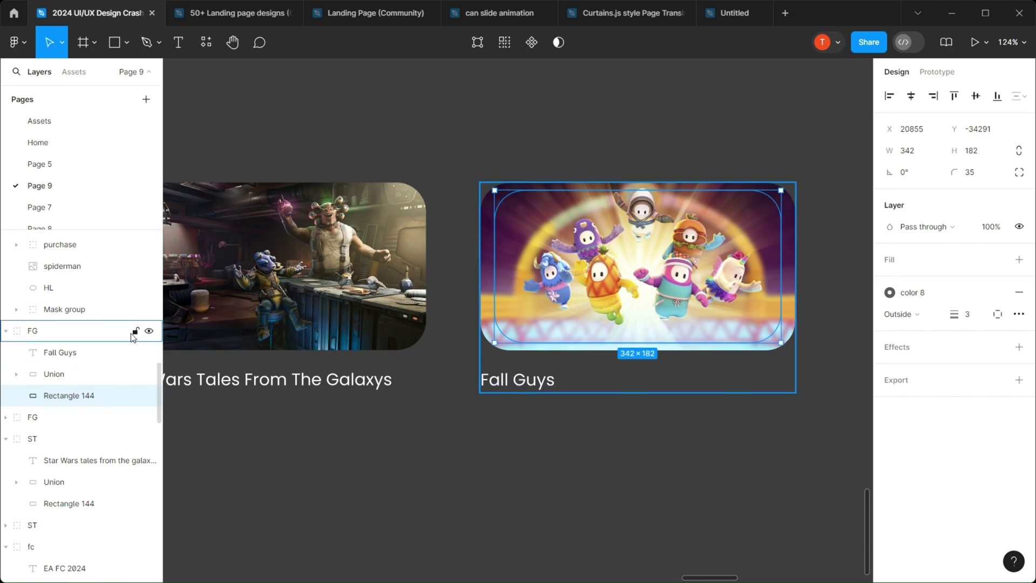
pyautogui.click(149, 331)
pyautogui.click(149, 330)
# Turn the EA FC 2024 group into a component with variants and place Rectangle 144 at the back of its Default variant.
pyautogui.scroll(-5, 735, 309)
pyautogui.scroll(-1, 540, 297)
pyautogui.click(414, 294)
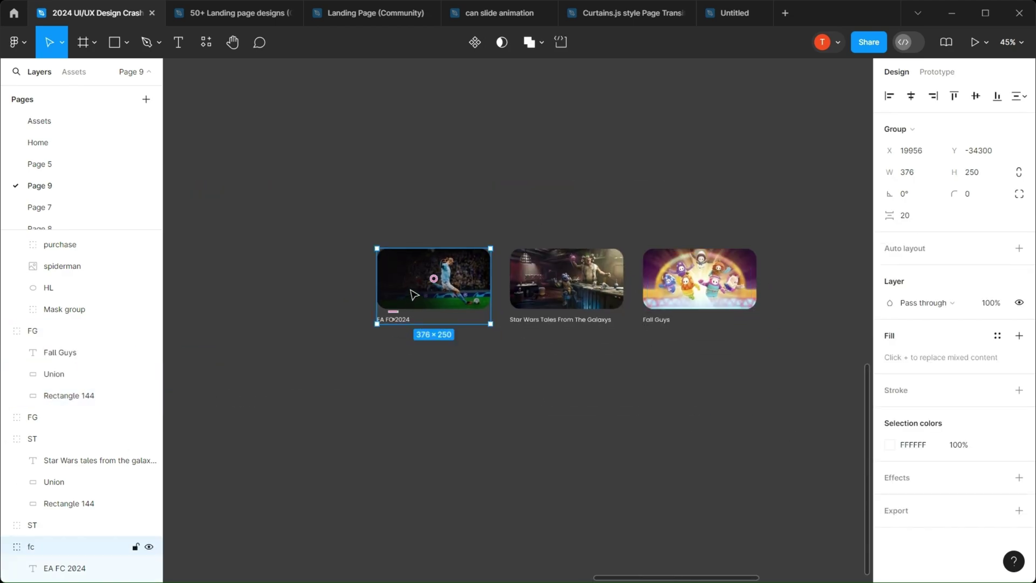
pyautogui.click(475, 42)
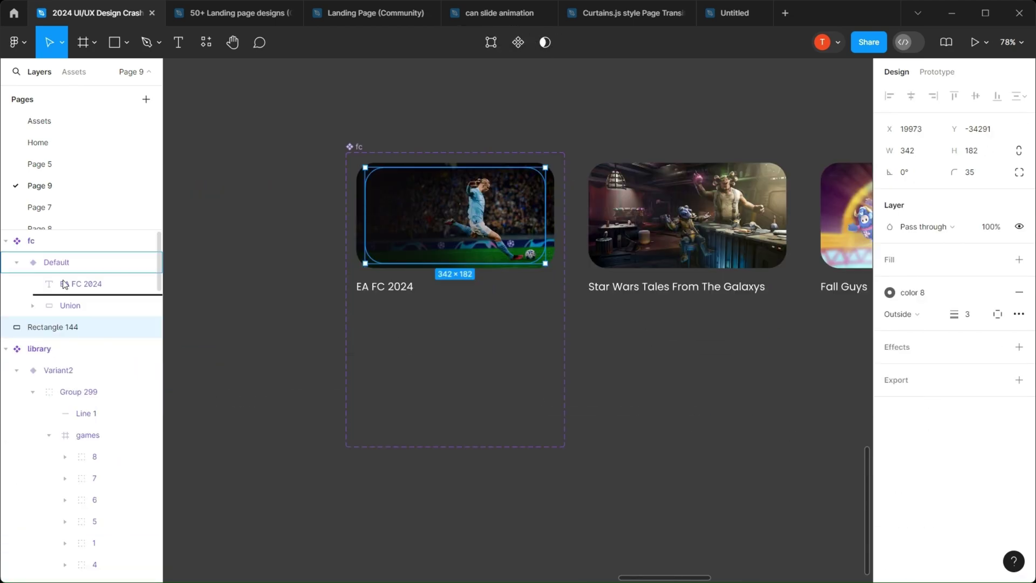
pyautogui.hotkey('ctrl', 'shift', ']')
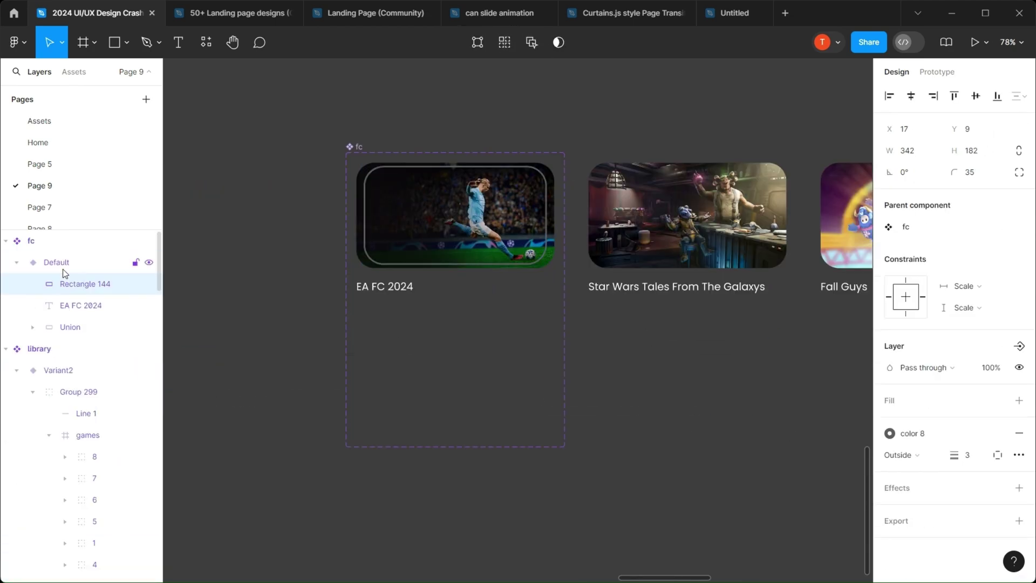
pyautogui.hotkey('ctrl', 'shift', '[')
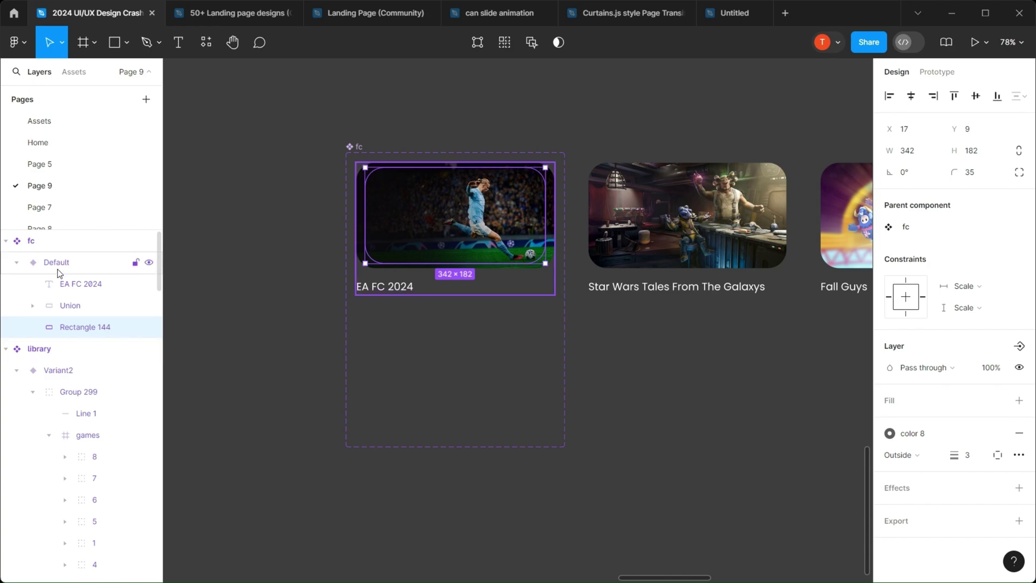
# Duplicate the Default EA FC 2024 variant directly below it inside the component set as Variant2.
pyautogui.click(59, 273)
pyautogui.click(458, 317)
pyautogui.moveTo(463, 290); pyautogui.dragTo(465, 387)
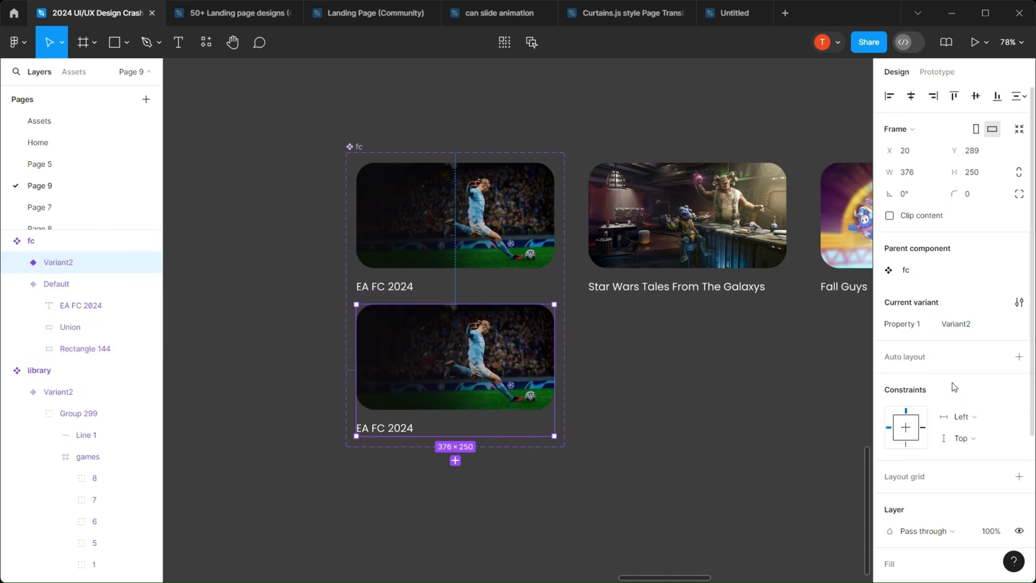
# Shift the image and the outlined rectangle of the EA FC 2024 Variant2 up by about 11 px, leaving the title in place.
pyautogui.click(84, 325)
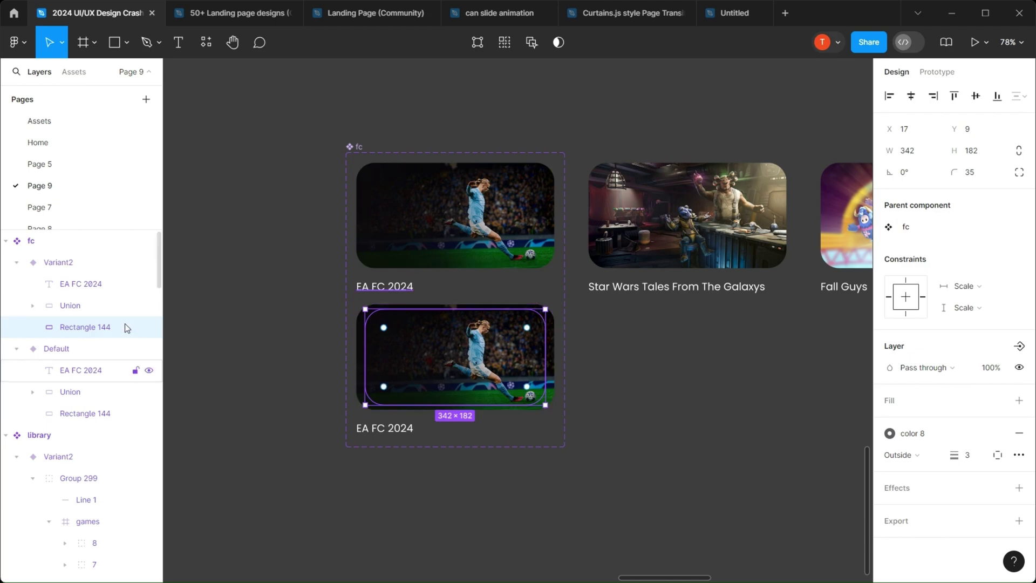
pyautogui.keyDown('shift'); pyautogui.click(80, 306); pyautogui.keyUp('shift')
pyautogui.moveTo(953, 129)
pyautogui.mouseDown()
pyautogui.moveTo(908, 131)
pyautogui.moveTo(950, 123)
pyautogui.mouseUp()
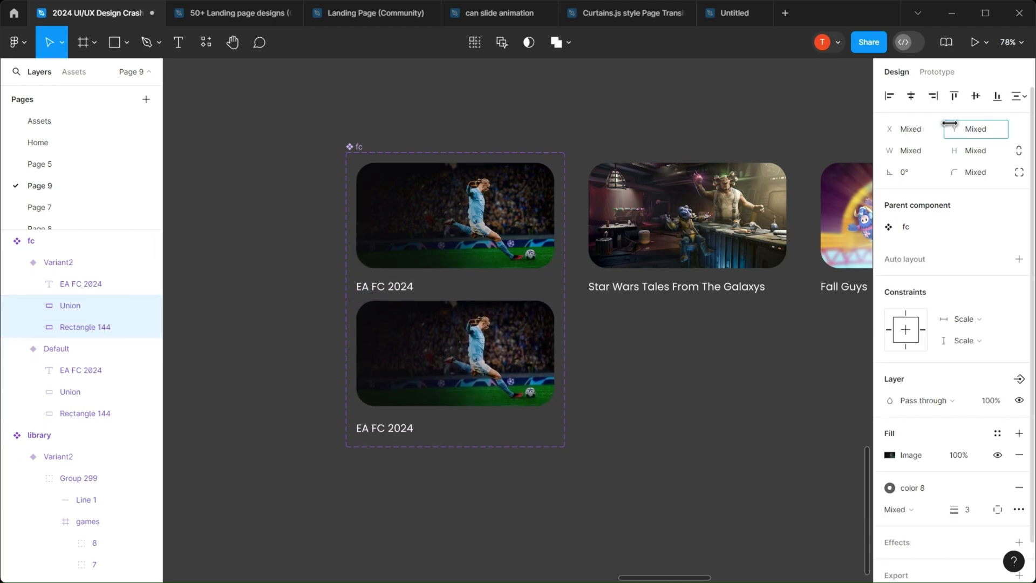
# Enlarge the outlined rectangle in the EA FC 2024 Variant2 to about 384 × 209 with corner radius 33 so it frames the image.
pyautogui.click(63, 329)
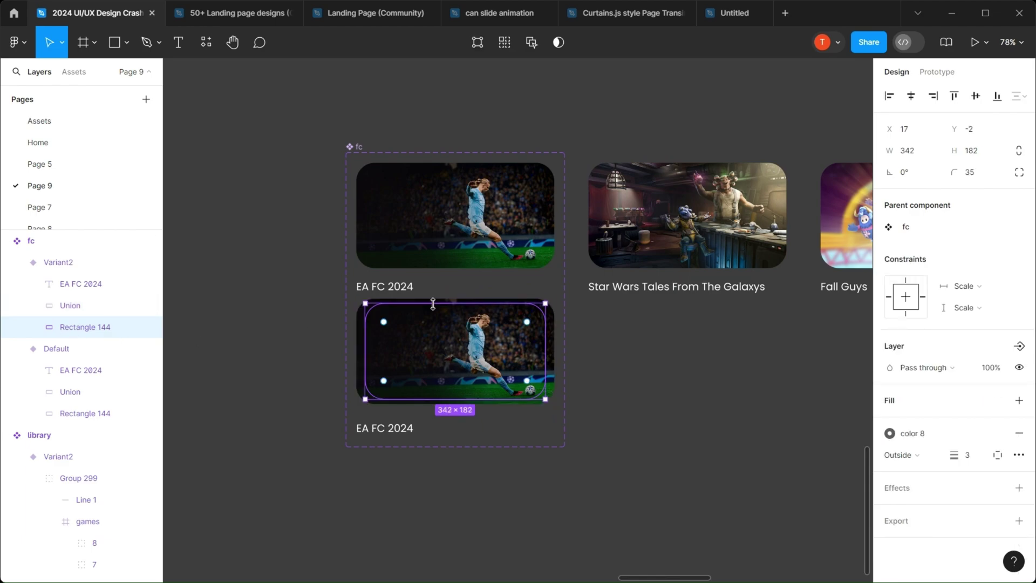
pyautogui.hotkey('shift', 'space')
pyautogui.click(514, 84)
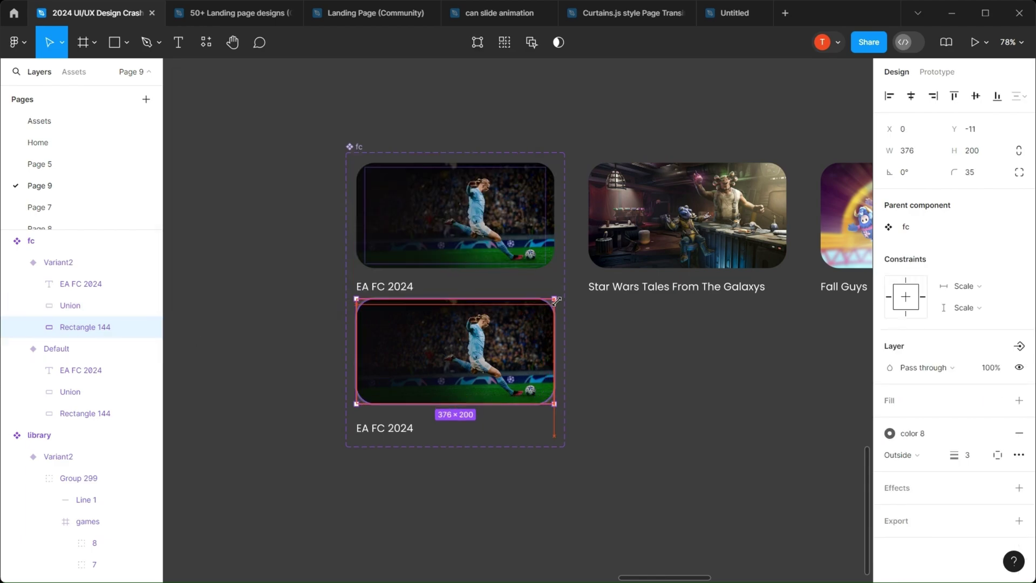
pyautogui.click(637, 371)
pyautogui.click(515, 363)
pyautogui.scroll(5, 556, 323)
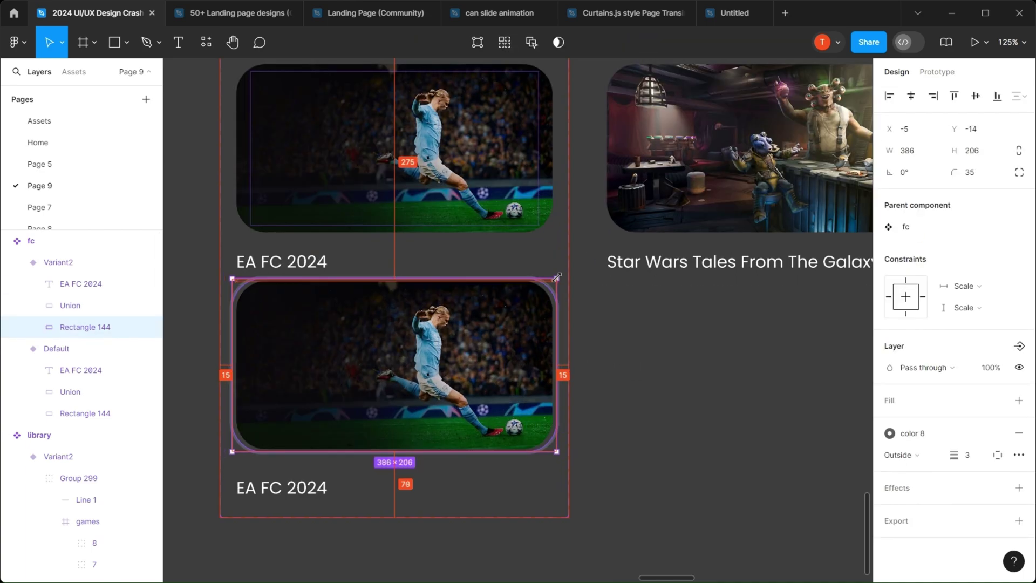
pyautogui.click(559, 316)
pyautogui.click(558, 316)
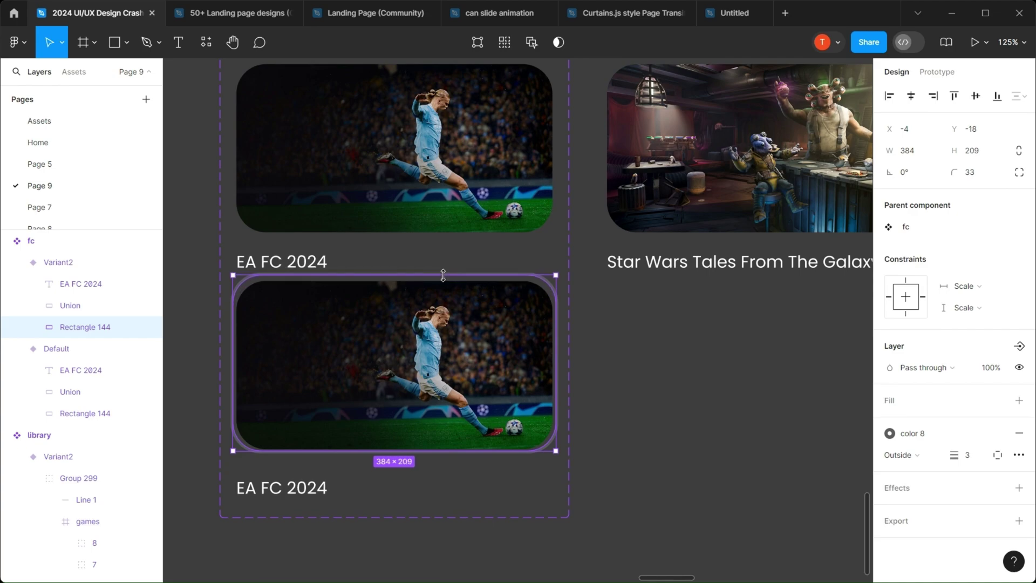
# Fine-tune the upper and lower edges of the Variant2 outline so the gap around the EA FC 2024 image is even.
pyautogui.scroll(2, 399, 458)
pyautogui.moveTo(409, 450); pyautogui.dragTo(410, 458)
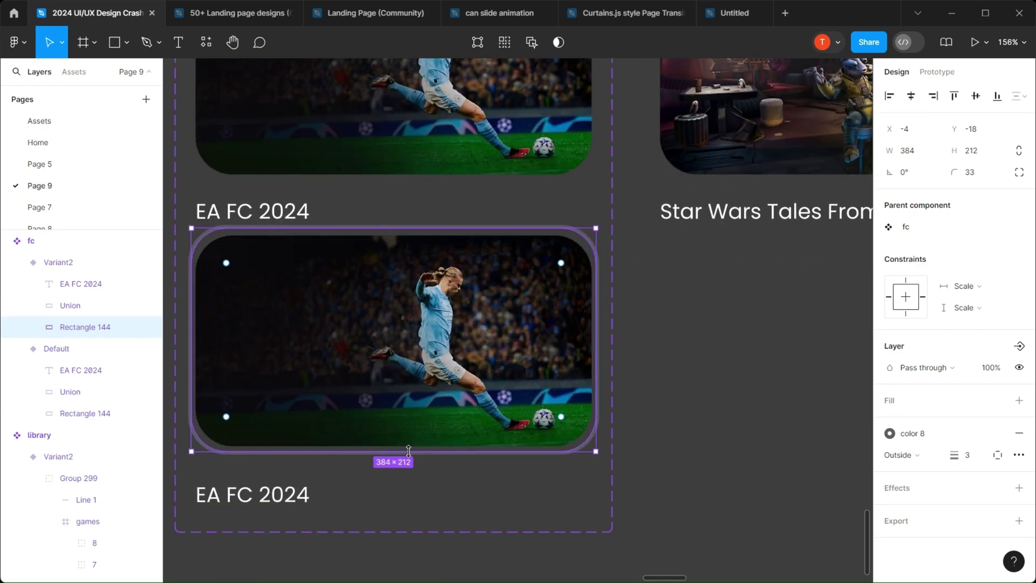
pyautogui.click(597, 289)
pyautogui.click(529, 234)
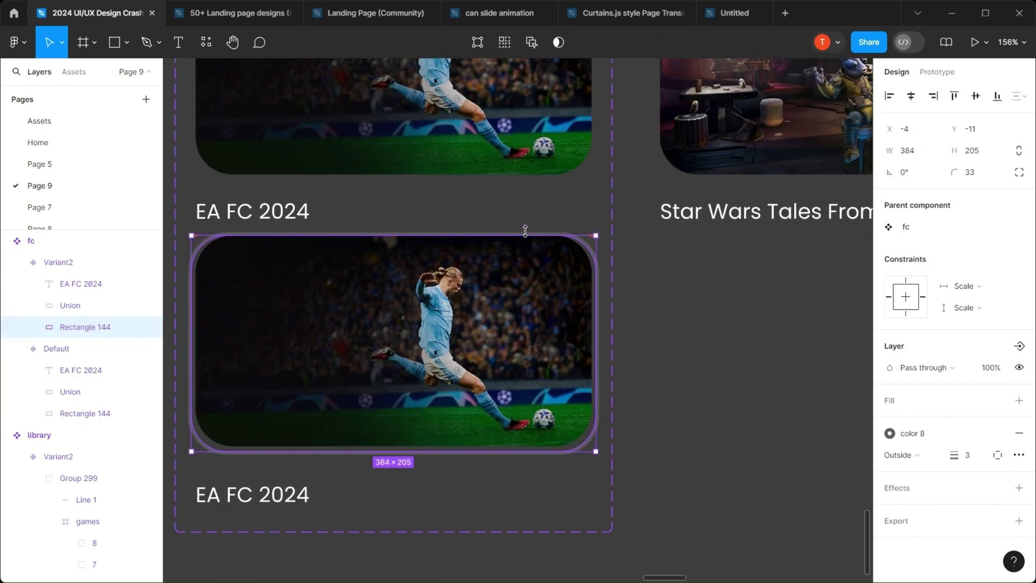
pyautogui.click(680, 331)
pyautogui.scroll(-5, 680, 331)
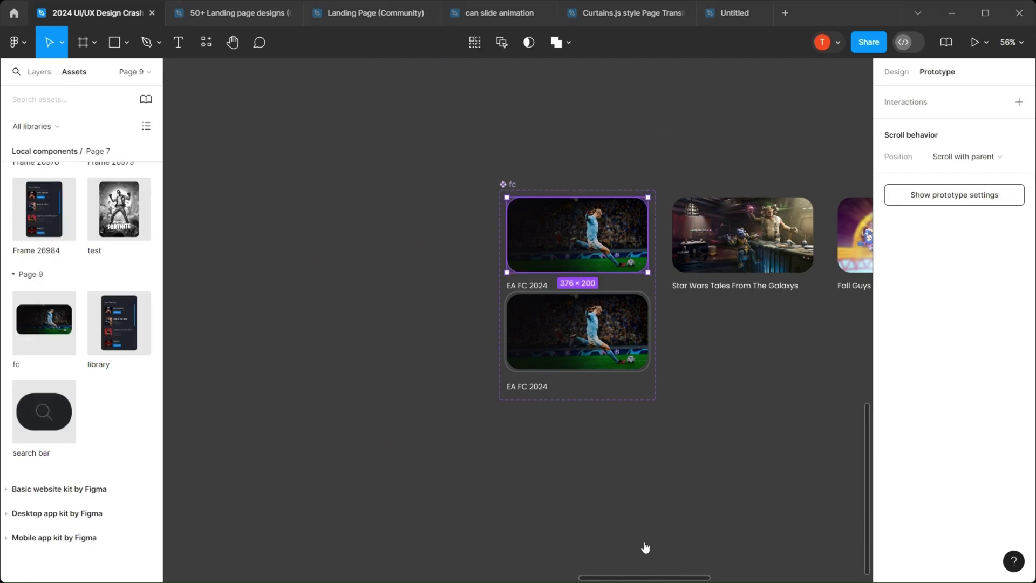
pyautogui.scroll(5, 591, 319)
pyautogui.click(577, 334)
pyautogui.click(39, 72)
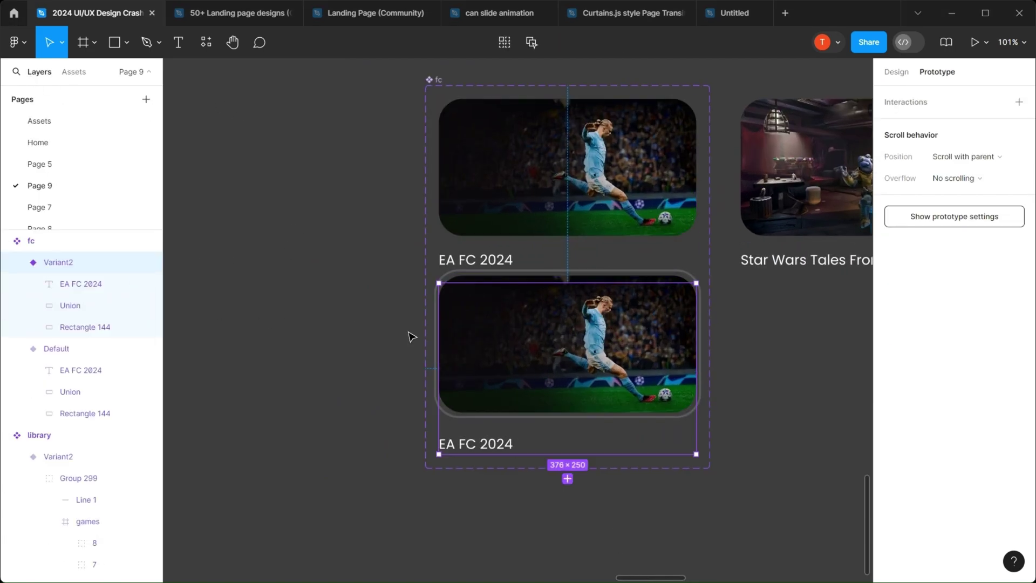
pyautogui.click(408, 337)
# Turn the Star Wars group into a component and add a second variant below it.
pyautogui.scroll(-5, 522, 282)
pyautogui.click(521, 254)
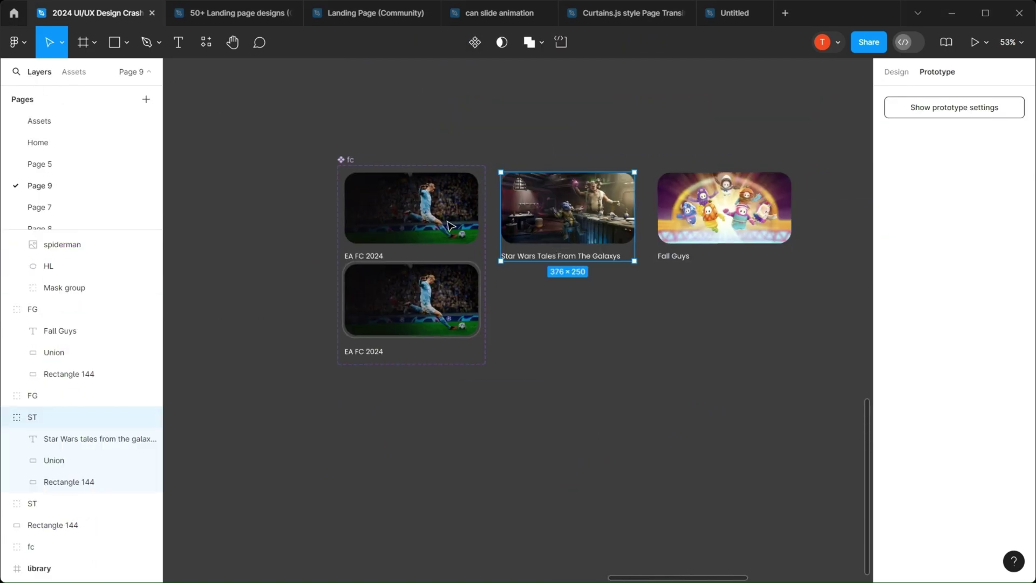
pyautogui.click(475, 42)
pyautogui.click(475, 42)
# Move the image and the outlined rectangle of the Star Wars Variant2 up together by about 9 px.
pyautogui.keyDown('ctrl'); pyautogui.click(566, 299); pyautogui.keyUp('ctrl')
pyautogui.moveTo(947, 130); pyautogui.dragTo(940, 130)
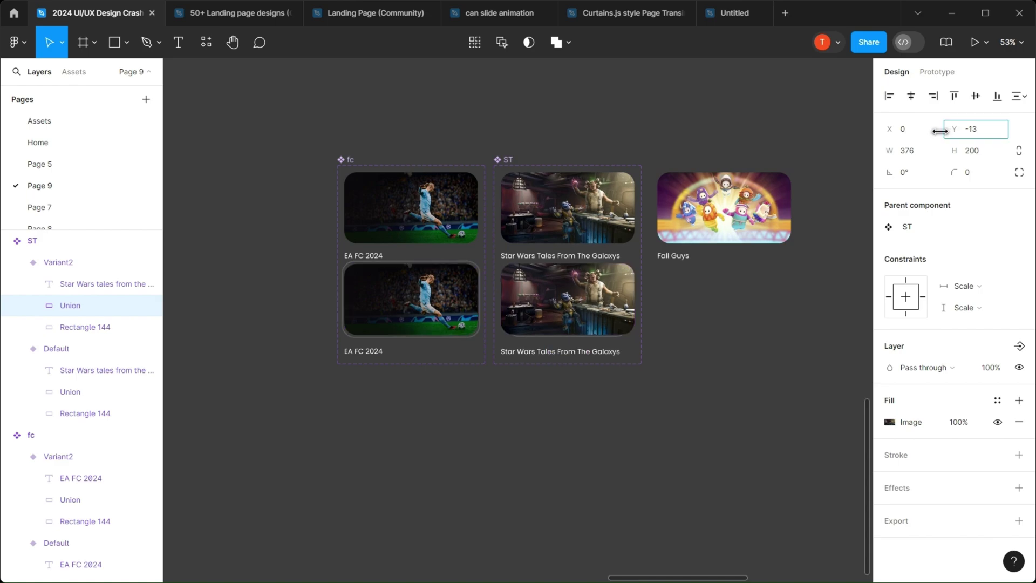
pyautogui.keyDown('shift'); pyautogui.click(86, 327); pyautogui.keyUp('shift')
pyautogui.click(70, 499)
pyautogui.click(70, 305)
pyautogui.keyDown('shift'); pyautogui.click(96, 331); pyautogui.keyUp('shift')
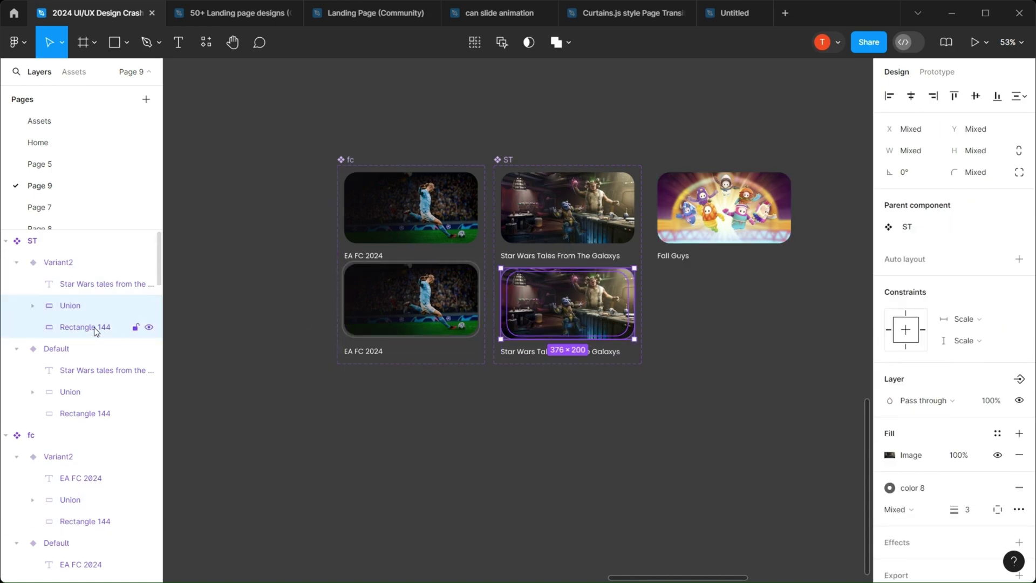
# Enlarge the outlined rectangle in the Star Wars Variant2 to about 386 × 206 so it frames the image evenly.
pyautogui.keyDown('ctrl'); pyautogui.click(571, 299); pyautogui.keyUp('ctrl')
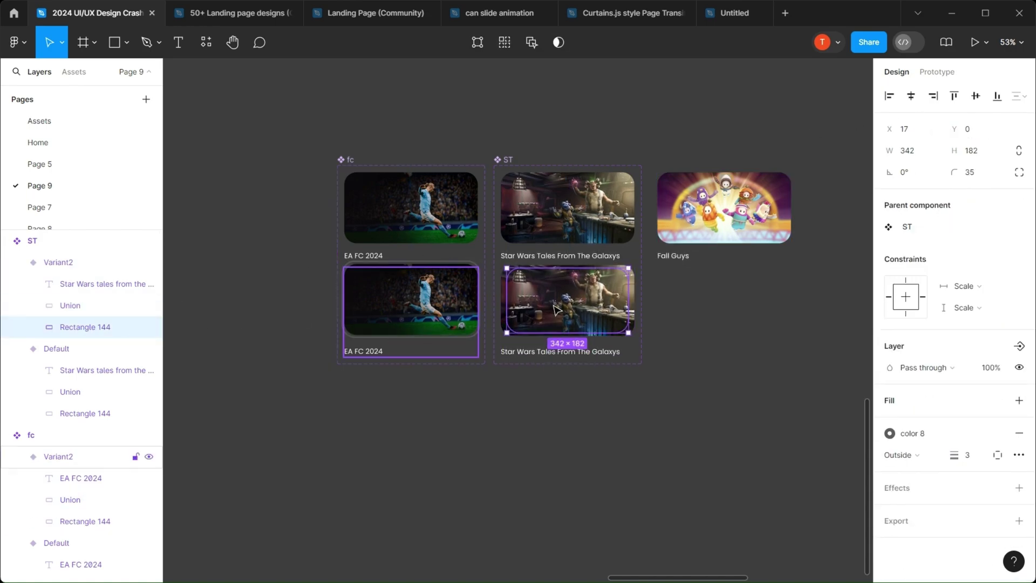
pyautogui.scroll(5, 575, 299)
pyautogui.scroll(3, 681, 241)
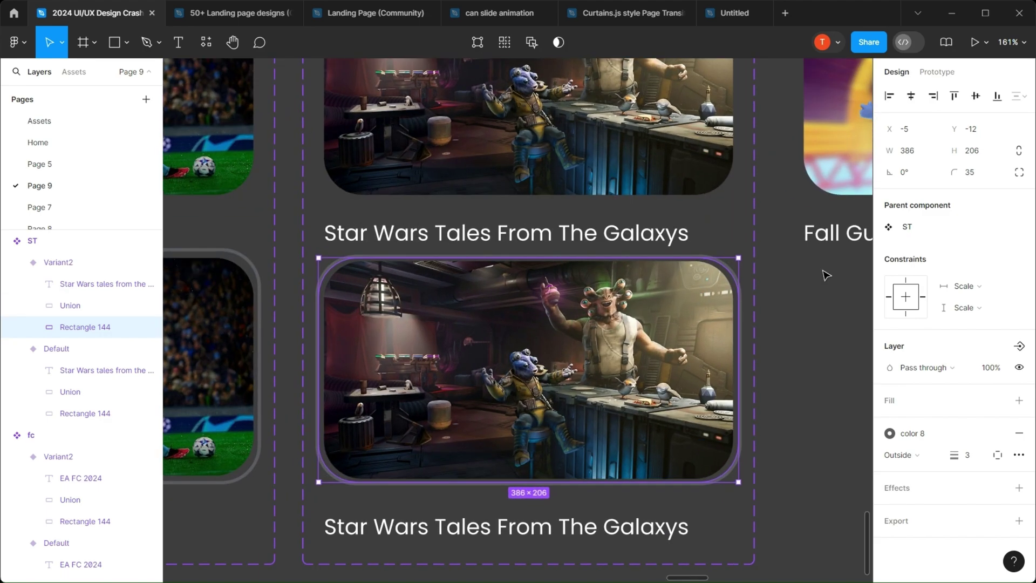
pyautogui.click(824, 273)
# Turn the Fall Guys group into a component and add a second variant below it.
pyautogui.scroll(-6, 824, 272)
pyautogui.click(586, 216)
pyautogui.click(474, 42)
pyautogui.click(475, 42)
# In the Fall Guys Variant2, move the image and outlined rectangle slightly up and enlarge the outline evenly around the image.
pyautogui.click(108, 327)
pyautogui.keyDown('shift'); pyautogui.click(105, 306); pyautogui.keyUp('shift')
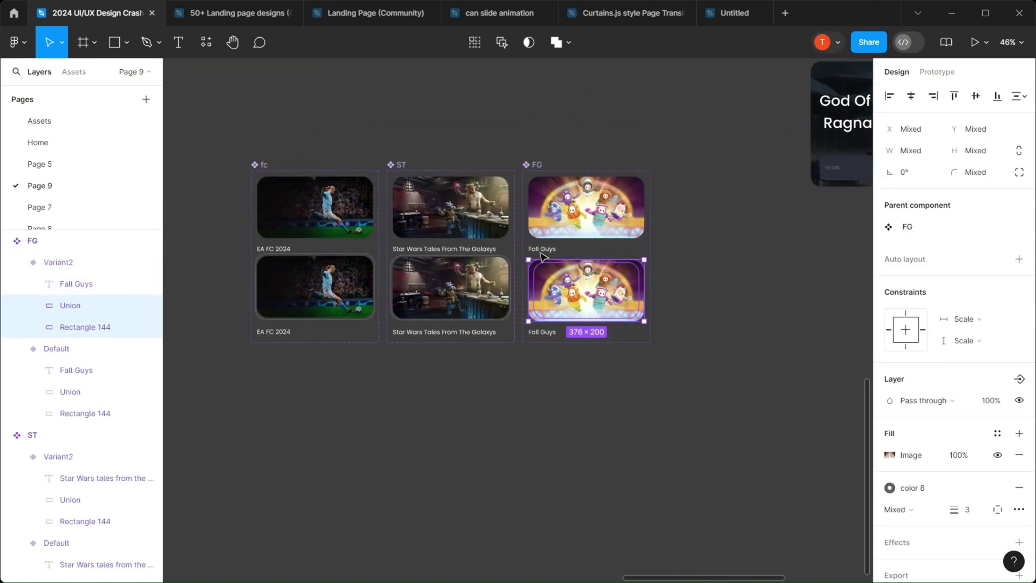
pyautogui.scroll(3, 663, 251)
pyautogui.scroll(2, 686, 285)
pyautogui.keyDown('shift'); pyautogui.click(631, 277); pyautogui.keyUp('shift')
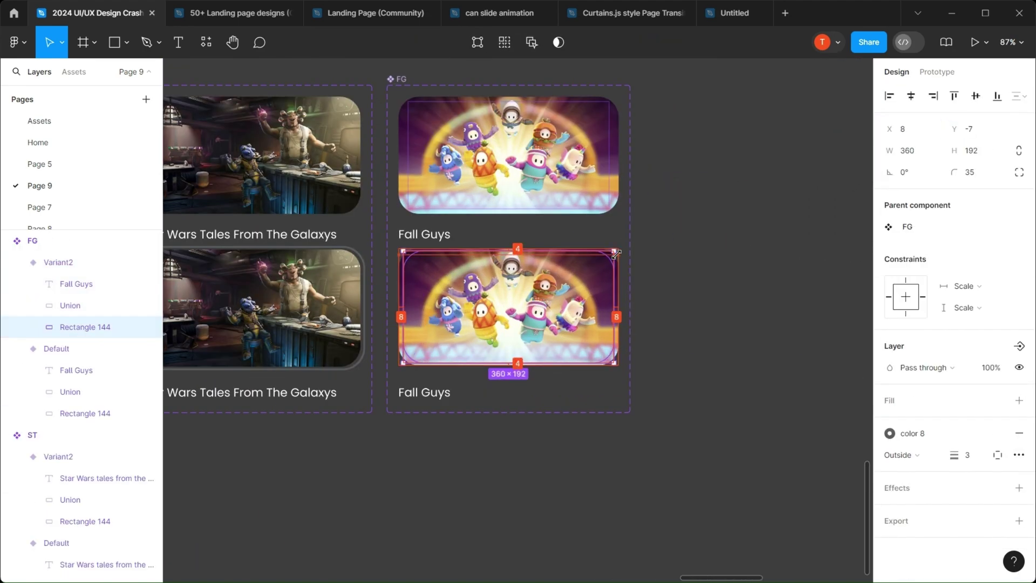
pyautogui.scroll(-6, 695, 309)
pyautogui.click(695, 308)
# Prototype the EA FC 2024 default variant to change to its Variant2 with a While hovering interaction.
pyautogui.click(438, 256)
pyautogui.click(937, 72)
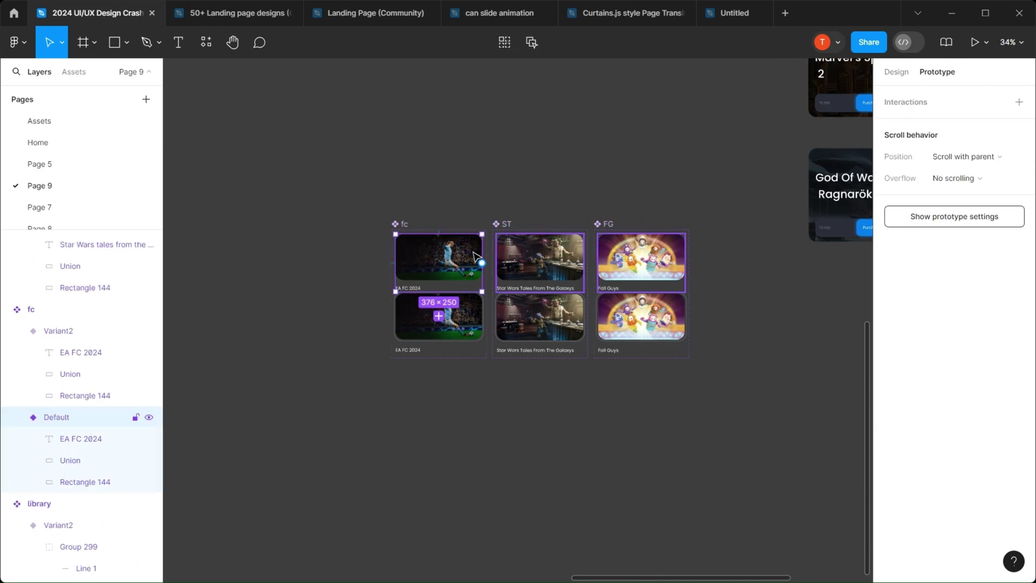
pyautogui.moveTo(482, 256); pyautogui.dragTo(438, 313)
pyautogui.click(395, 330)
pyautogui.click(401, 360)
pyautogui.click(506, 329)
# Connect the Star Wars default card to its Variant2 with a While hovering interaction.
pyautogui.click(539, 256)
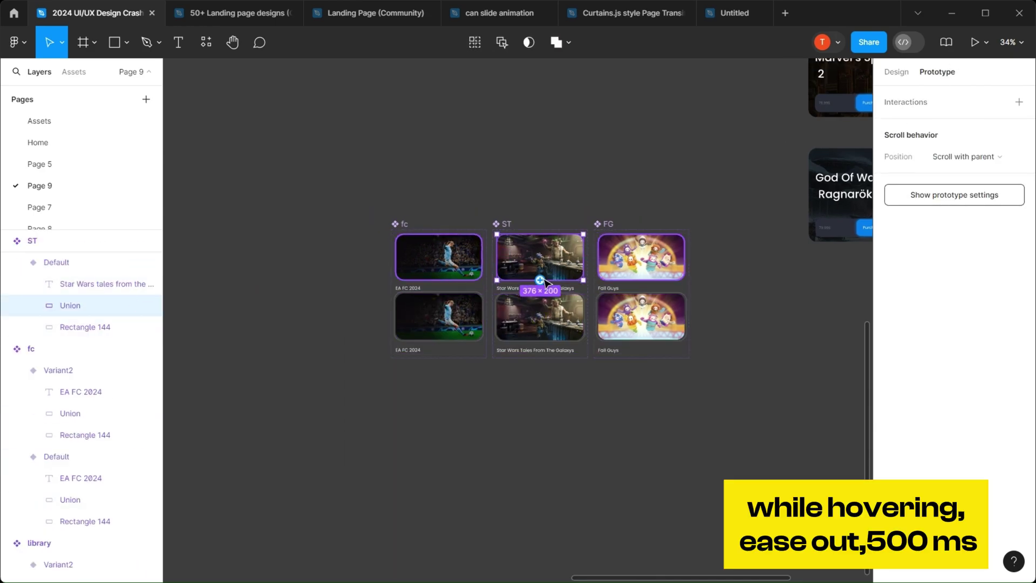
pyautogui.moveTo(540, 279); pyautogui.dragTo(539, 318)
pyautogui.click(488, 330)
pyautogui.click(510, 363)
pyautogui.click(607, 329)
# Connect the Fall Guys default card to its Variant2 with a While hovering interaction.
pyautogui.click(641, 256)
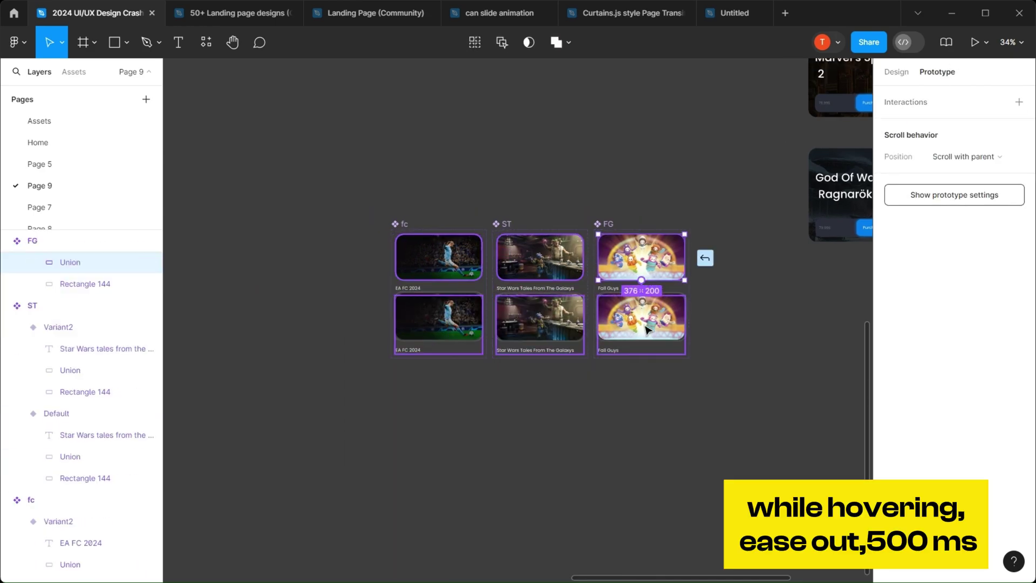
pyautogui.moveTo(701, 258); pyautogui.dragTo(640, 316)
pyautogui.click(589, 330)
pyautogui.click(593, 363)
pyautogui.click(743, 361)
# Duplicate the PS5 slide and fill the copy's placeholders with instances of the search bar, library, fc, ST and FG components.
pyautogui.scroll(-8, 742, 362)
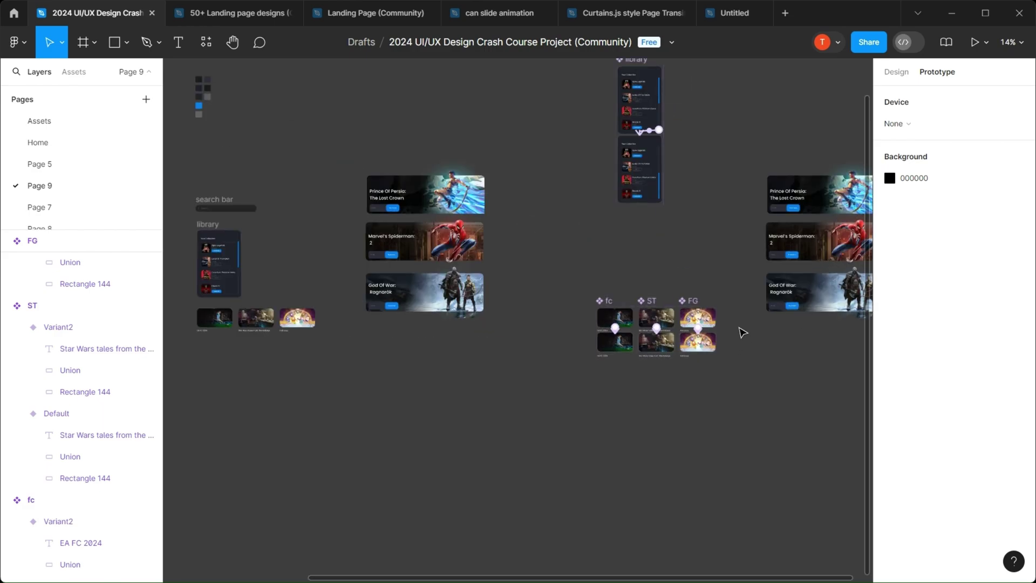
pyautogui.click(448, 165)
pyautogui.hotkey('ctrl', 'd')
pyautogui.hotkey('shift', '2')
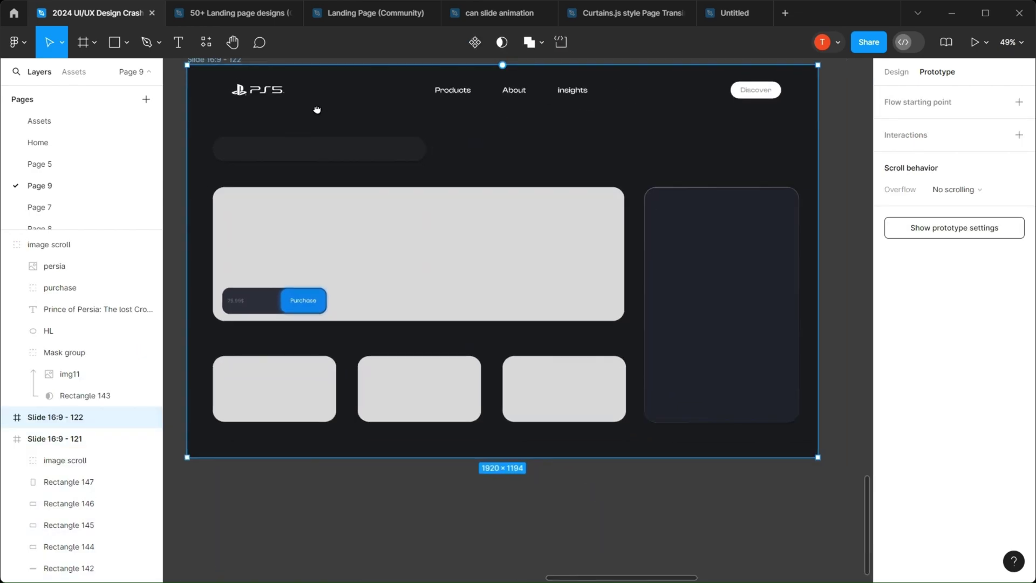
pyautogui.click(73, 72)
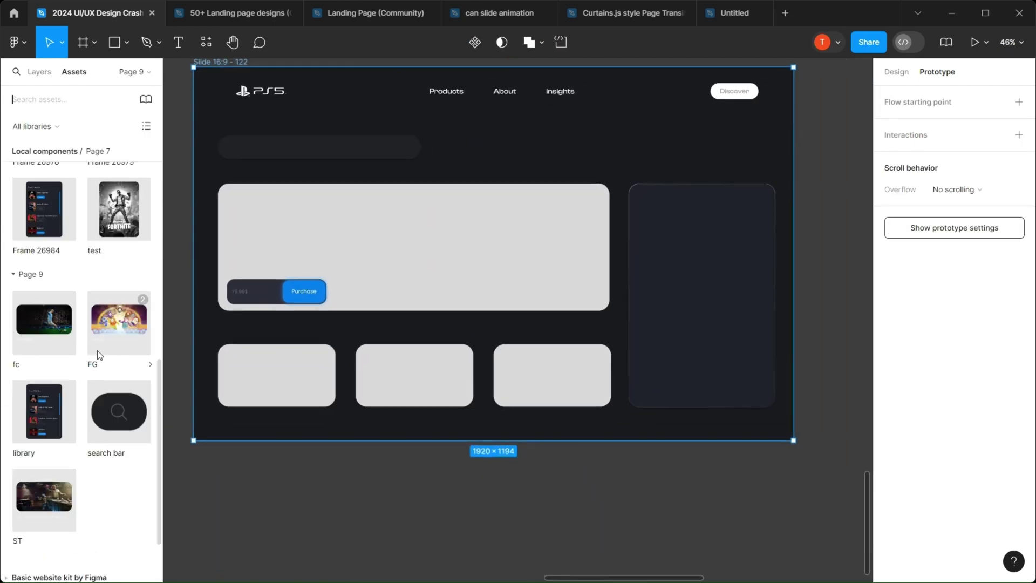
pyautogui.moveTo(45, 411); pyautogui.dragTo(506, 234)
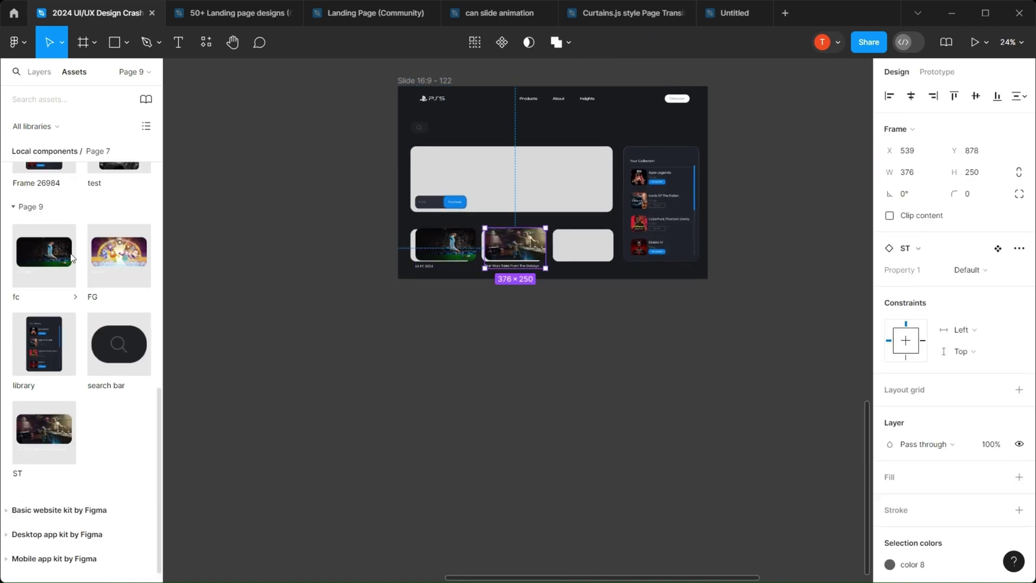
# Align the FG, ST and fc cards in the copied slide on their vertical centers.
pyautogui.scroll(3, 564, 283)
pyautogui.click(774, 275)
pyautogui.keyDown('shift'); pyautogui.click(564, 283); pyautogui.keyUp('shift')
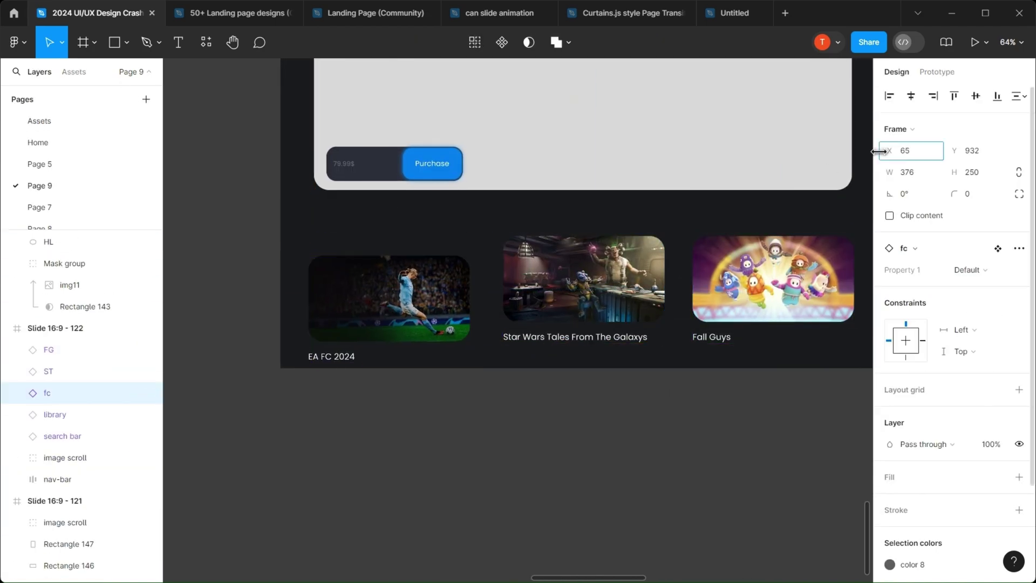
pyautogui.keyDown('shift'); pyautogui.click(394, 299); pyautogui.keyUp('shift')
pyautogui.click(974, 95)
# Duplicate the three game cards to the right of the originals and wrap all six cards in one frame.
pyautogui.hotkey('shift', '2')
pyautogui.scroll(-5, 570, 213)
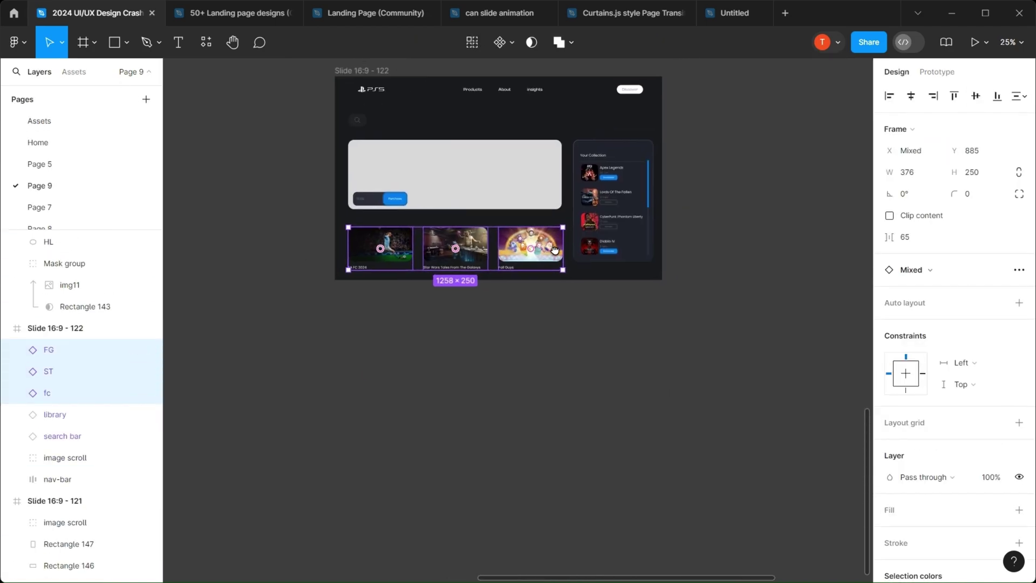
pyautogui.moveTo(538, 253); pyautogui.dragTo(763, 254)
pyautogui.moveTo(345, 221); pyautogui.dragTo(561, 273)
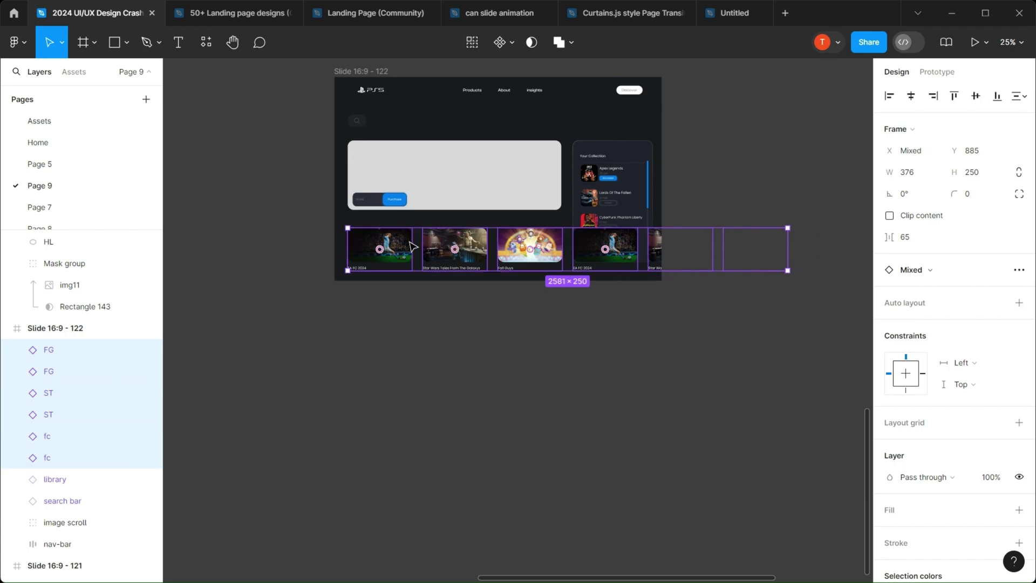
pyautogui.rightClick(405, 245)
pyautogui.click(451, 335)
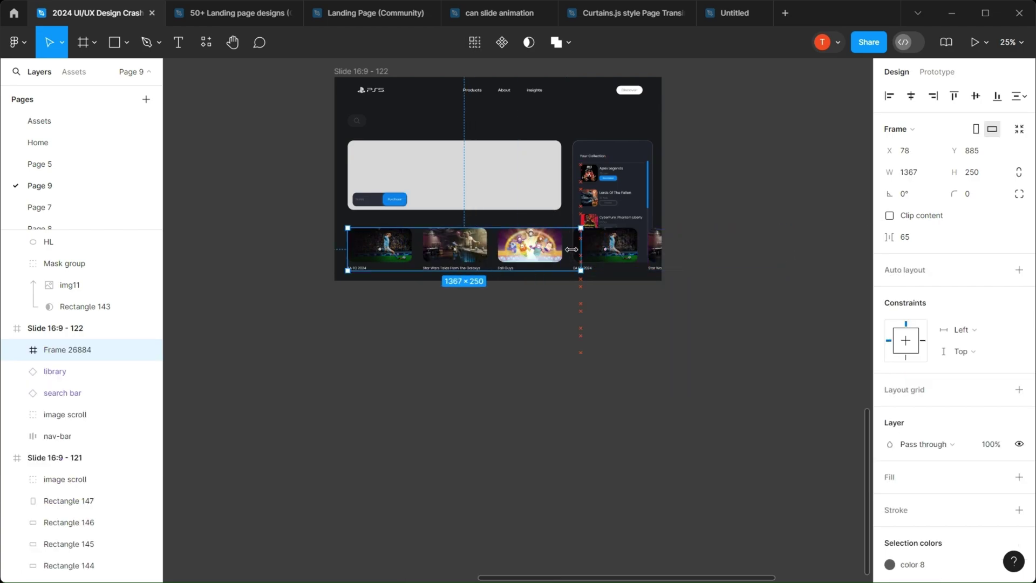
# Narrow the game cards frame to 1258 × 250 with clipped content and give it horizontal overflow scrolling.
pyautogui.scroll(2, 474, 254)
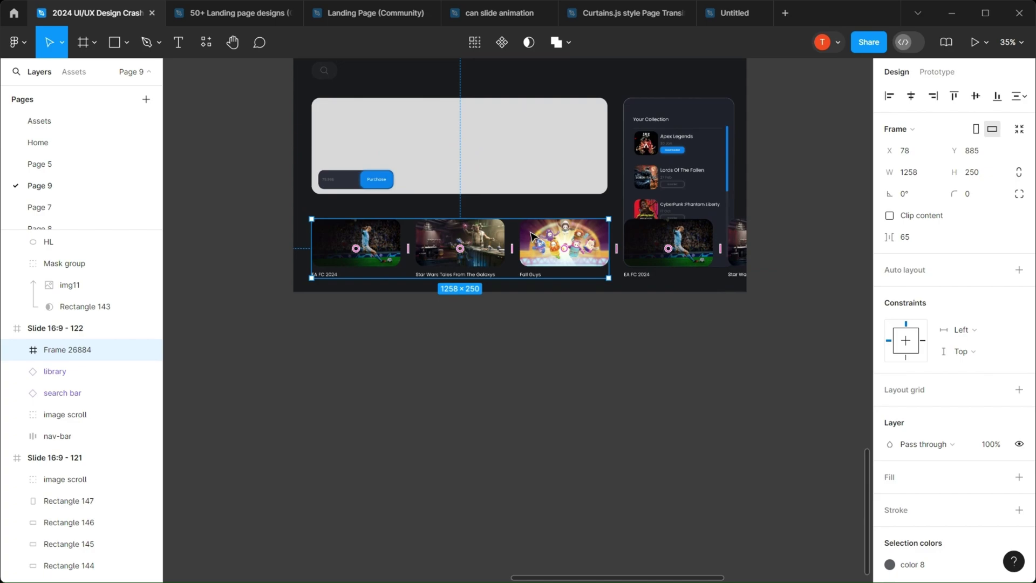
pyautogui.click(889, 216)
pyautogui.click(935, 72)
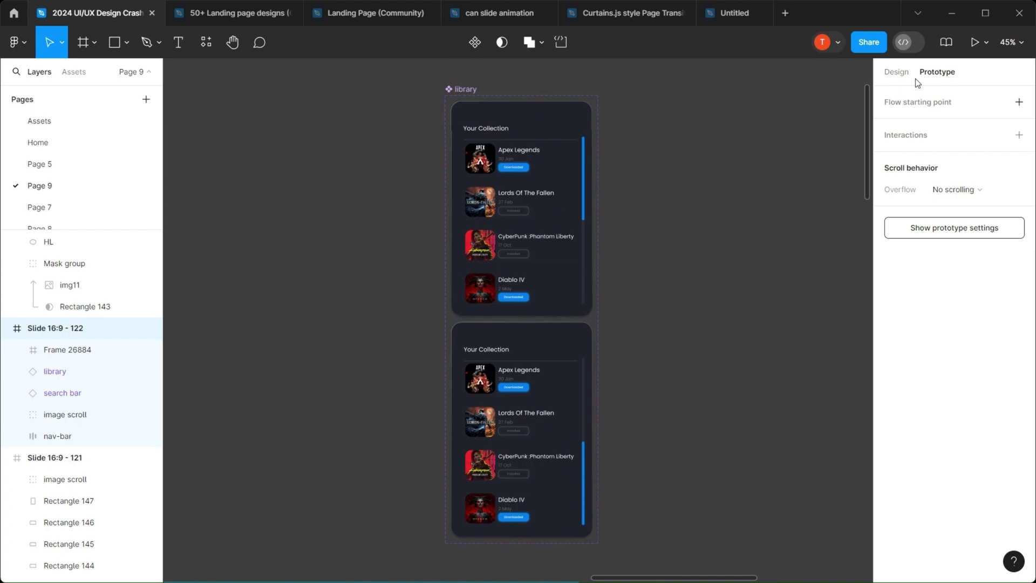
# Connect the scroll bar in the library's Variant2 back to the default variant with an On drag interaction.
pyautogui.click(540, 345)
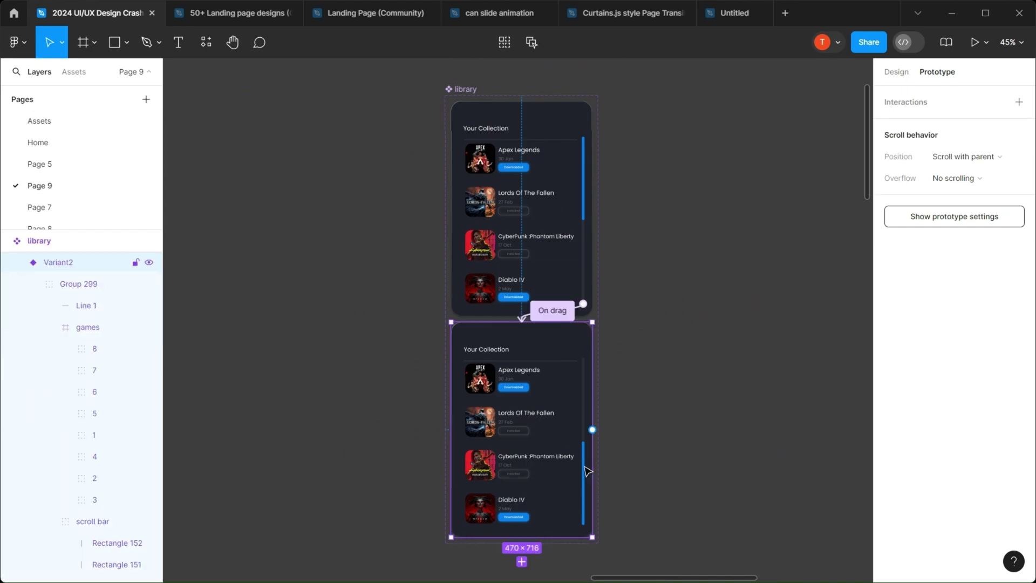
pyautogui.click(582, 485)
pyautogui.moveTo(583, 440); pyautogui.dragTo(521, 242)
pyautogui.click(466, 349)
pyautogui.click(487, 365)
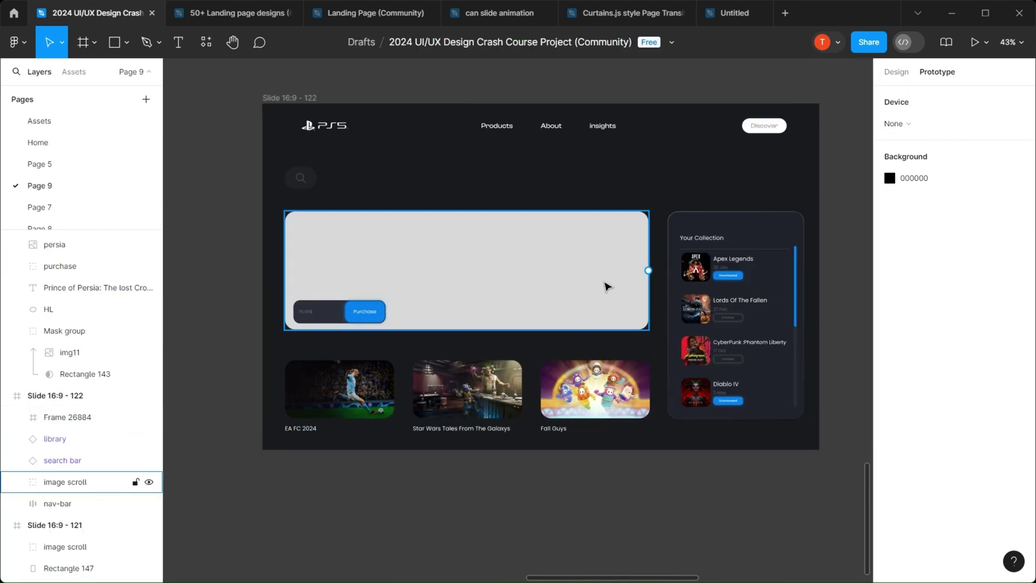
# Draw a 1253 × 446 frame over the large banner placeholder in the copied slide.
pyautogui.press('f')
pyautogui.moveTo(284, 200); pyautogui.dragTo(363, 317)
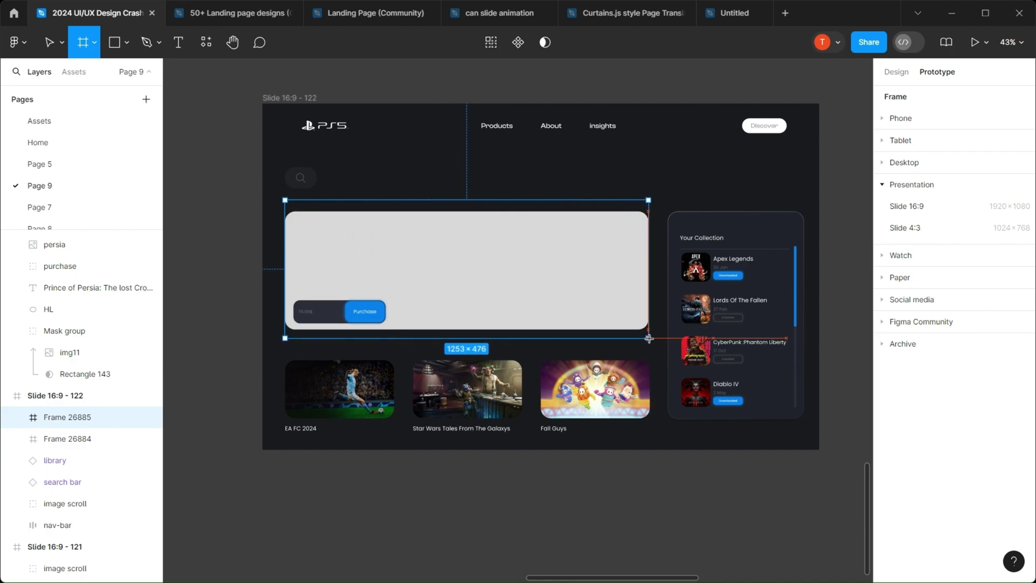
pyautogui.moveTo(648, 331); pyautogui.dragTo(649, 332)
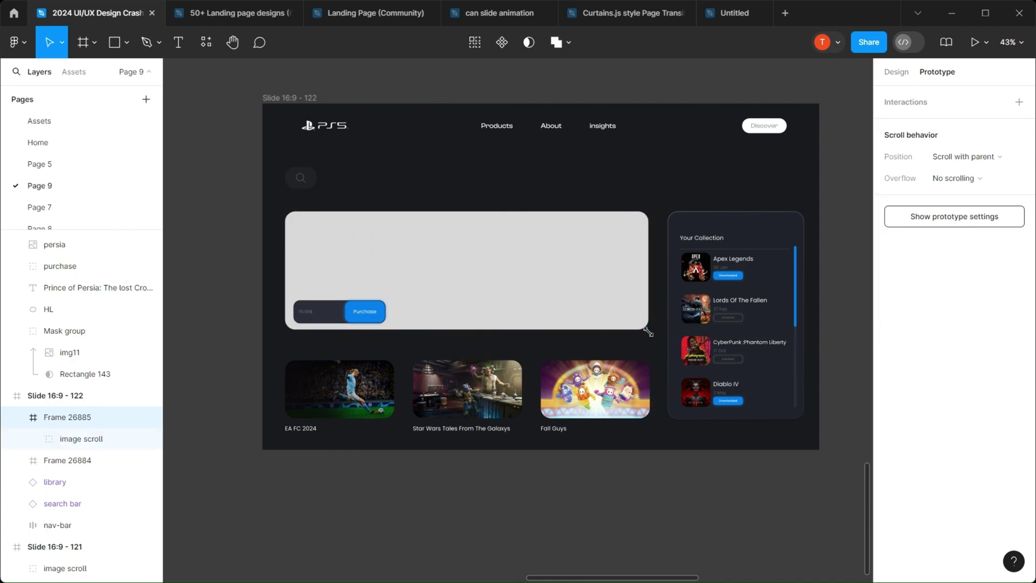
# Delete the image scroll placeholder group from inside the new banner frame.
pyautogui.click(80, 438)
pyautogui.click(149, 438)
pyautogui.click(149, 438)
pyautogui.press('Delete')
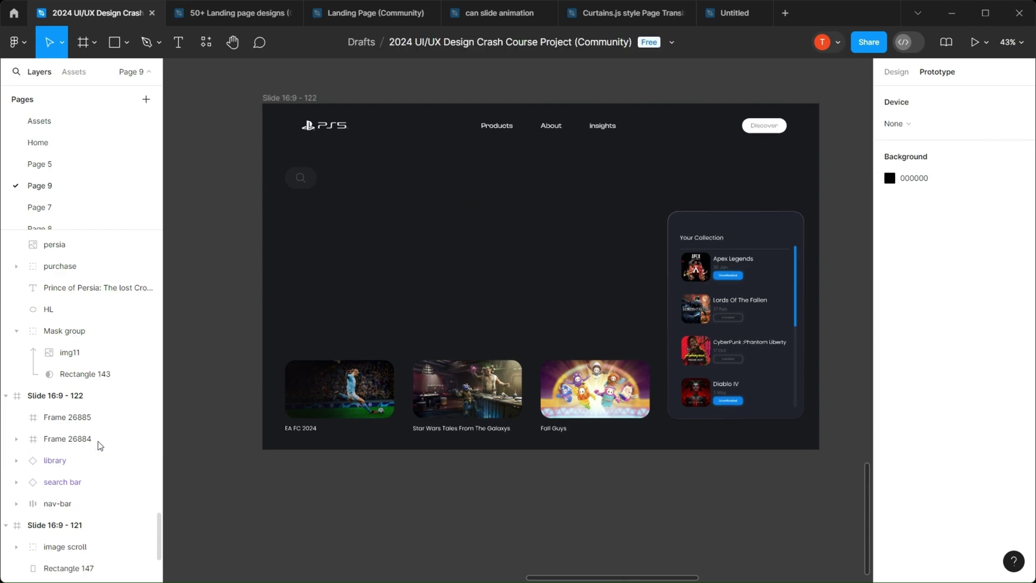
# Rename the banner frame "image scrolling" and the game cards frame "most played games".
pyautogui.click(65, 416)
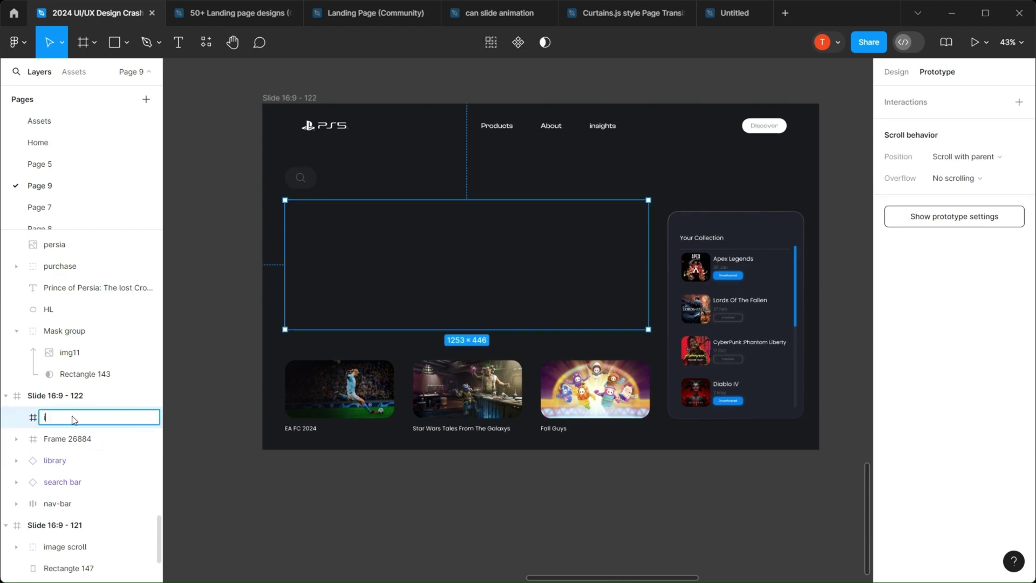
pyautogui.click(74, 439)
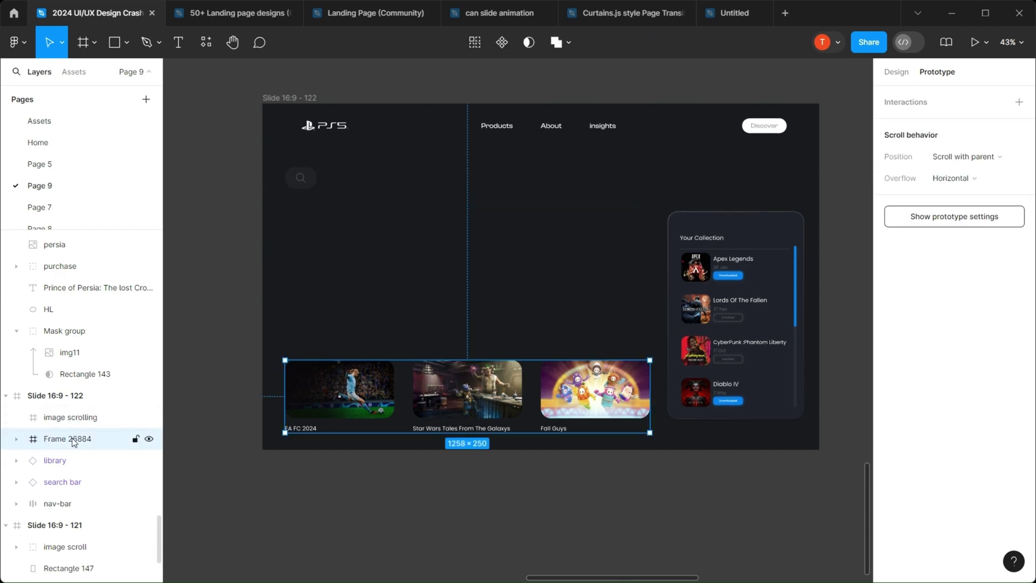
pyautogui.click(227, 483)
# Bring the set of three game banners beside the slide and place the Spiderman banner inside the image scrolling frame.
pyautogui.scroll(-10, 317, 414)
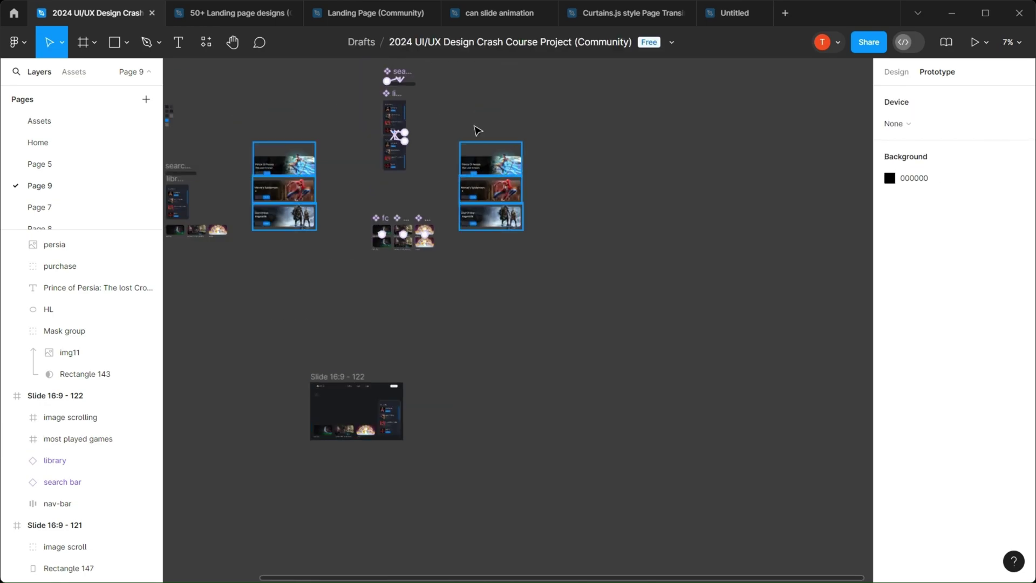
pyautogui.click(501, 216)
pyautogui.moveTo(504, 247); pyautogui.dragTo(572, 410)
pyautogui.scroll(4, 474, 315)
pyautogui.moveTo(626, 359); pyautogui.dragTo(372, 309)
pyautogui.scroll(5, 372, 309)
pyautogui.scroll(-5, 386, 161)
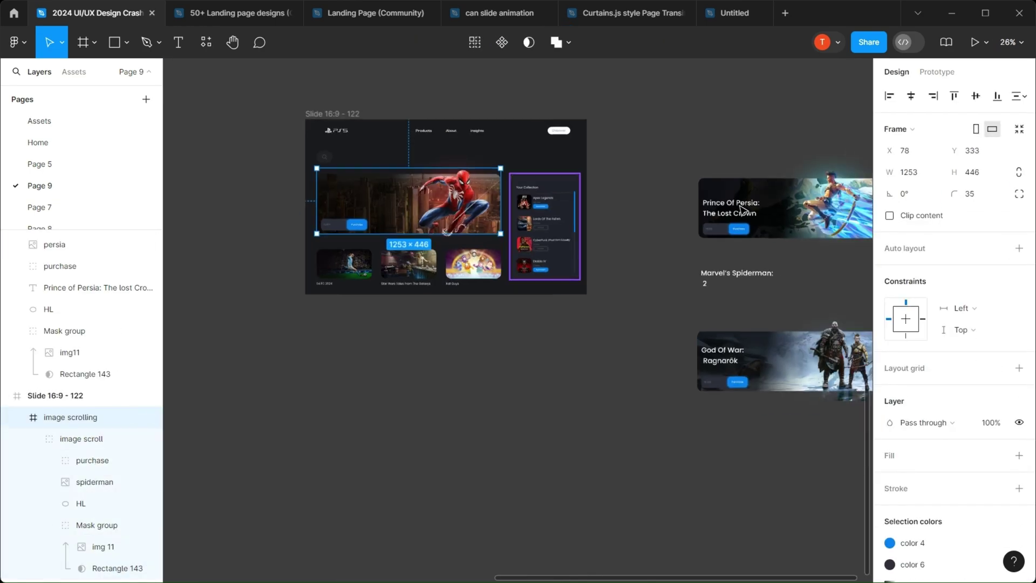
# Add the Prince Of Persia banner to the image scrolling frame, to the right of the Spiderman banner.
pyautogui.moveTo(815, 208); pyautogui.dragTo(420, 203)
pyautogui.scroll(4, 363, 135)
pyautogui.moveTo(507, 365); pyautogui.dragTo(852, 365)
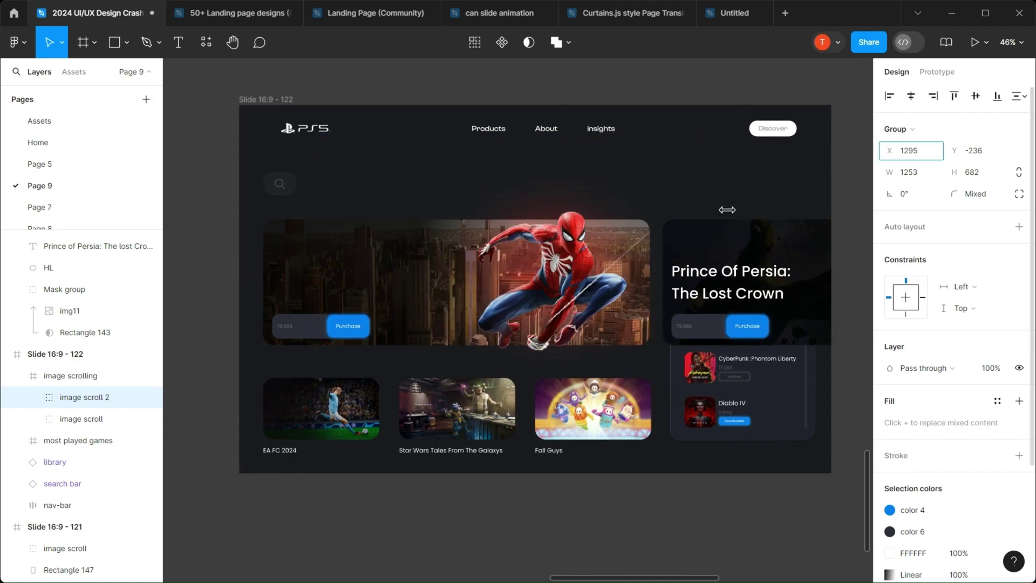
# Add the God Of War banner to the image scrolling frame and size the frame to 1253 × 486 with clipped content.
pyautogui.scroll(-4, 507, 323)
pyautogui.moveTo(737, 347); pyautogui.dragTo(462, 218)
pyautogui.scroll(2, 462, 219)
pyautogui.moveTo(81, 305); pyautogui.dragTo(81, 302)
pyautogui.scroll(2, 397, 204)
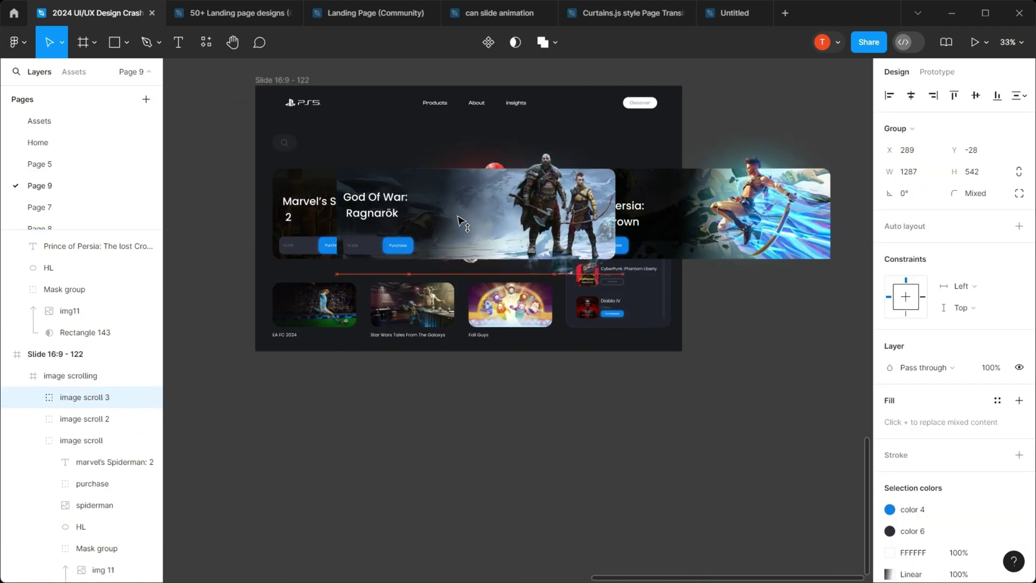
pyautogui.hscroll(2, 595, 217)
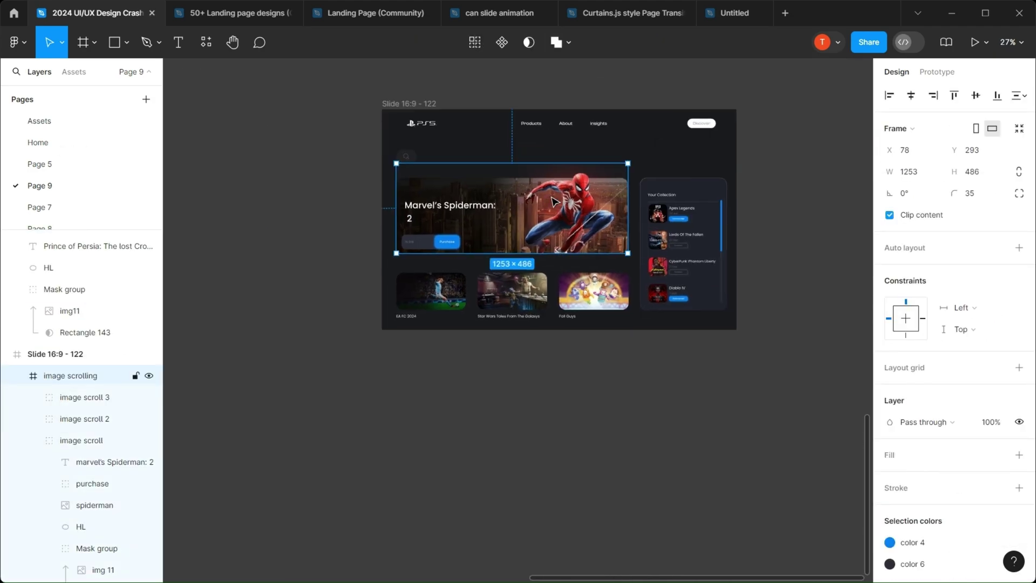
# Add the heading "Most Played Games" above the game cards and format it as SemiBold, size 24.
pyautogui.write('ost Played Gmes')
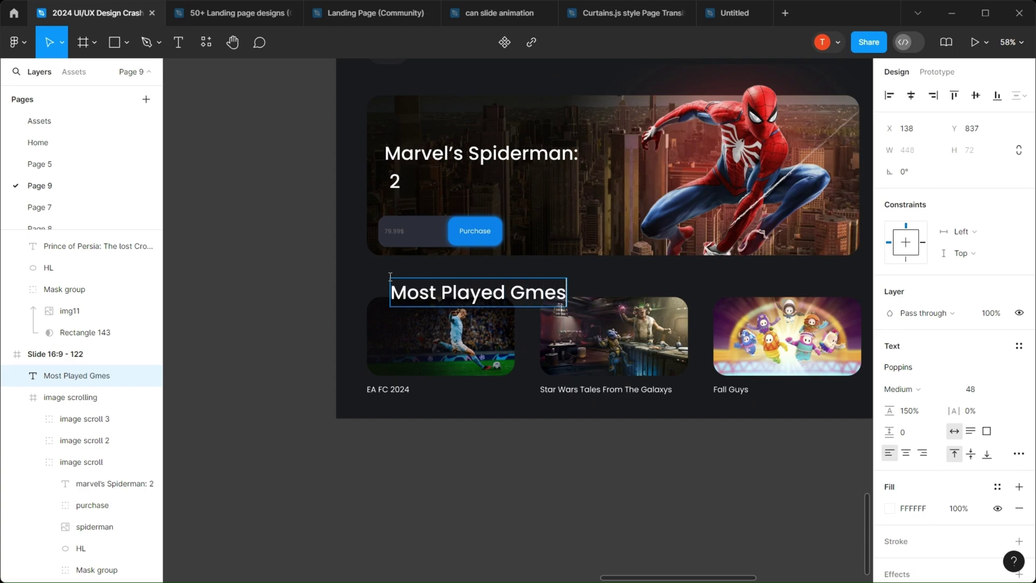
pyautogui.write('a')
pyautogui.hotkey('ctrl', 'a')
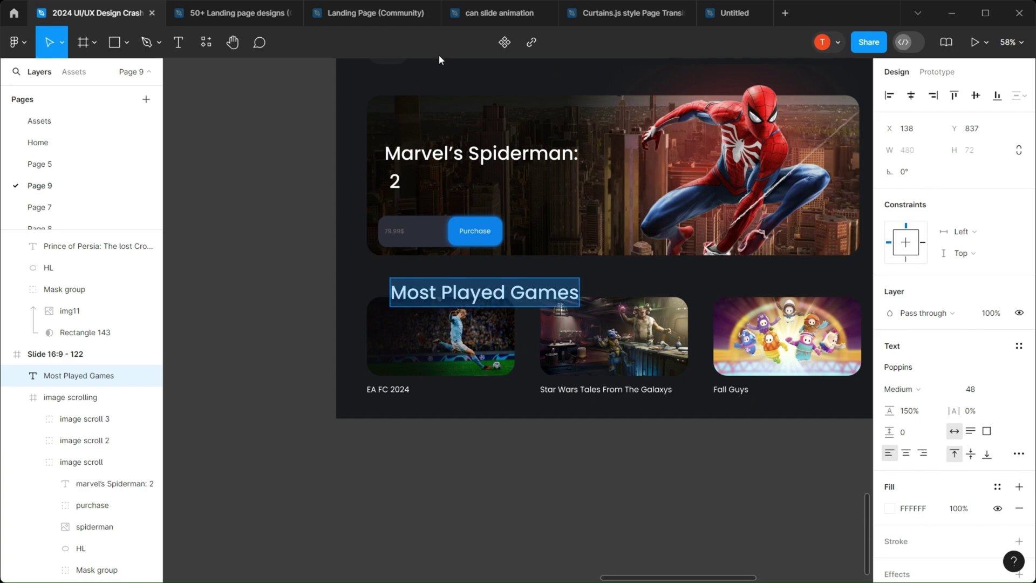
pyautogui.click(900, 388)
pyautogui.click(906, 358)
pyautogui.click(969, 388)
pyautogui.write('24')
pyautogui.press('Return')
pyautogui.press('Escape')
pyautogui.scroll(3, 487, 313)
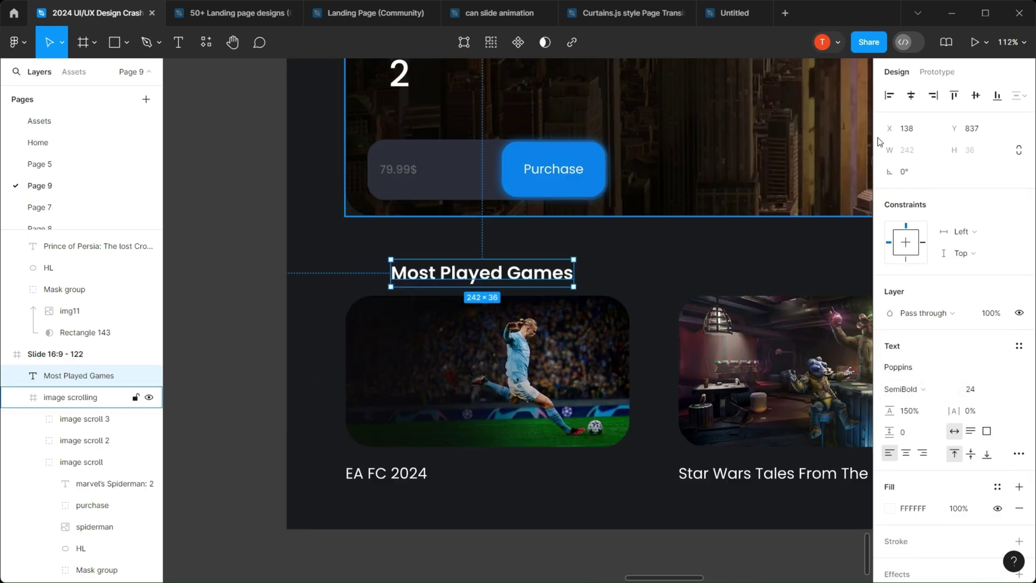
pyautogui.click(220, 229)
# Duplicate the completed slide to its right.
pyautogui.scroll(-5, 302, 238)
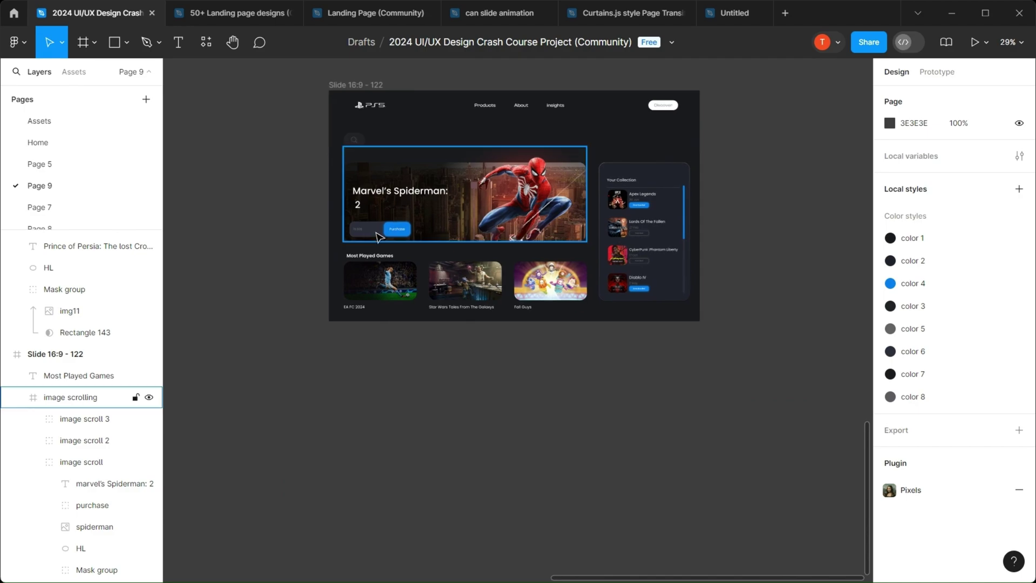
pyautogui.scroll(-3, 582, 383)
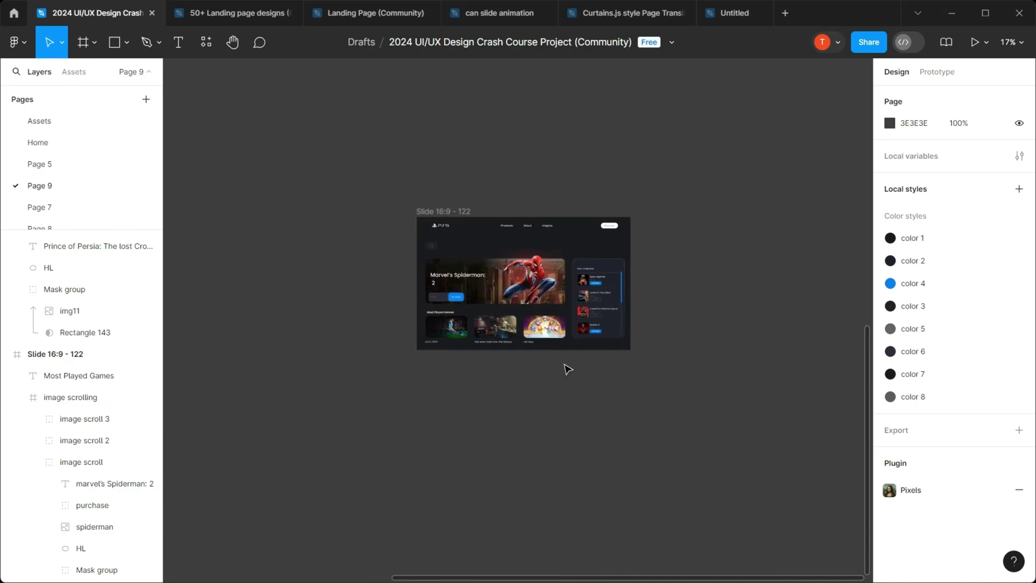
pyautogui.moveTo(458, 215); pyautogui.dragTo(688, 216)
# Fully desaturate the spiderman image in the banner of the original slide.
pyautogui.scroll(5, 513, 281)
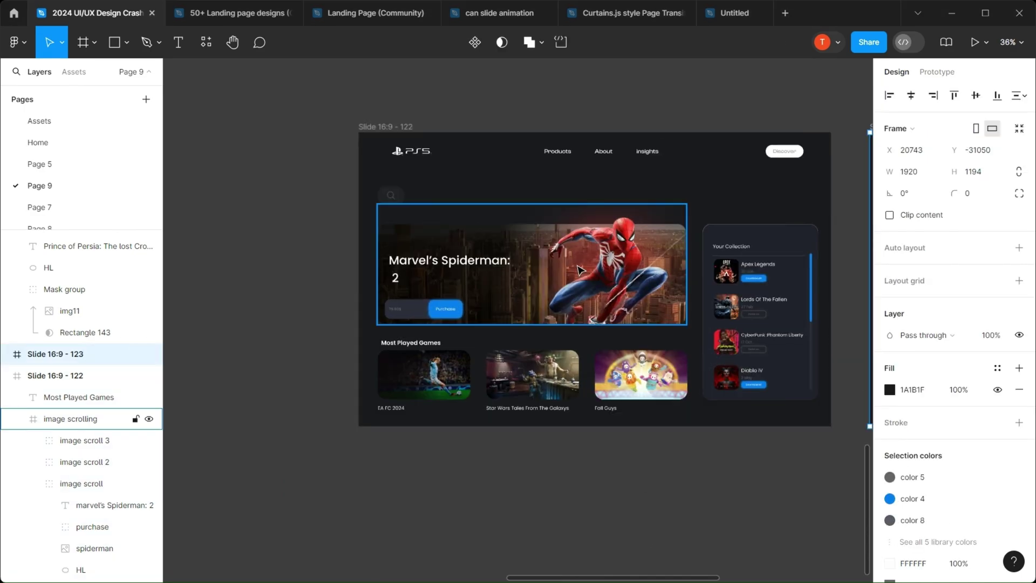
pyautogui.click(603, 288)
pyautogui.doubleClick(603, 289)
pyautogui.moveTo(603, 288); pyautogui.dragTo(638, 313)
pyautogui.click(889, 367)
pyautogui.moveTo(820, 464); pyautogui.dragTo(782, 464)
pyautogui.press('Escape')
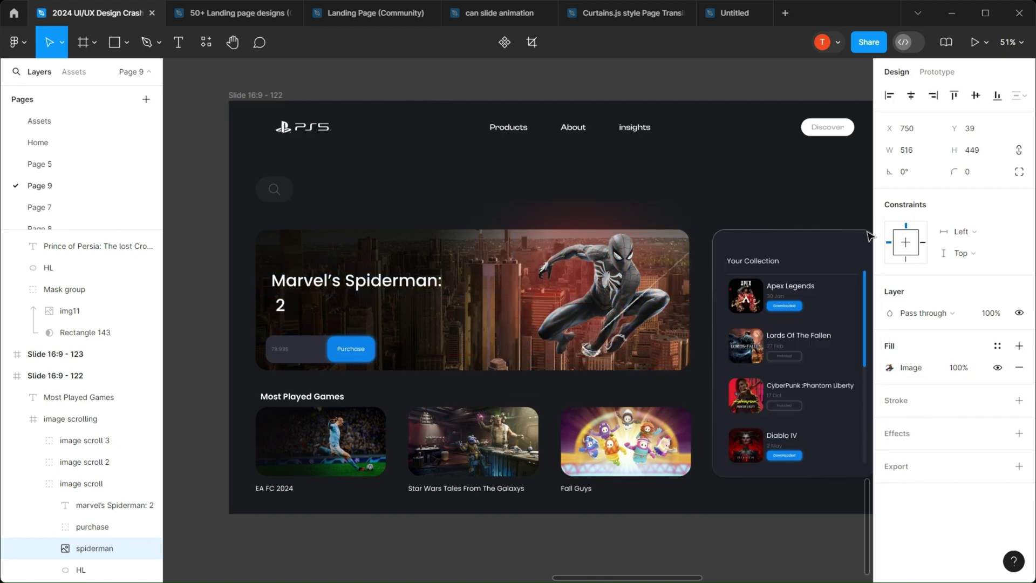
# Make the red HL glow in the Spiderman banner transparent and desaturate its background image, img 11.
pyautogui.scroll(-3, 81, 527)
pyautogui.click(81, 435)
pyautogui.click(958, 368)
pyautogui.click(103, 478)
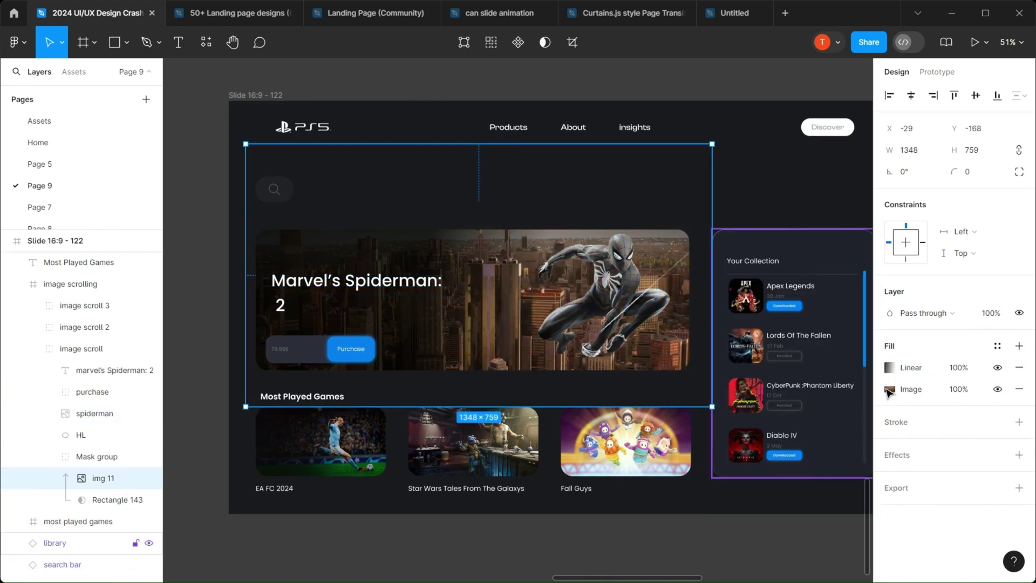
pyautogui.click(889, 389)
pyautogui.press('Escape')
# Duplicate the slide with the grayscale Spiderman banner directly below itself.
pyautogui.scroll(-5, 509, 213)
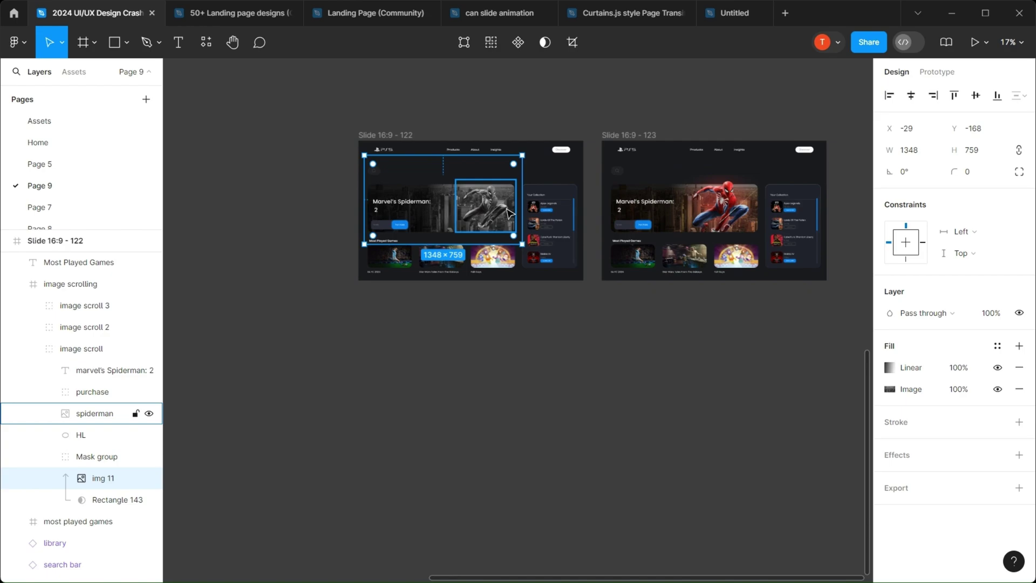
pyautogui.moveTo(379, 142); pyautogui.dragTo(377, 296)
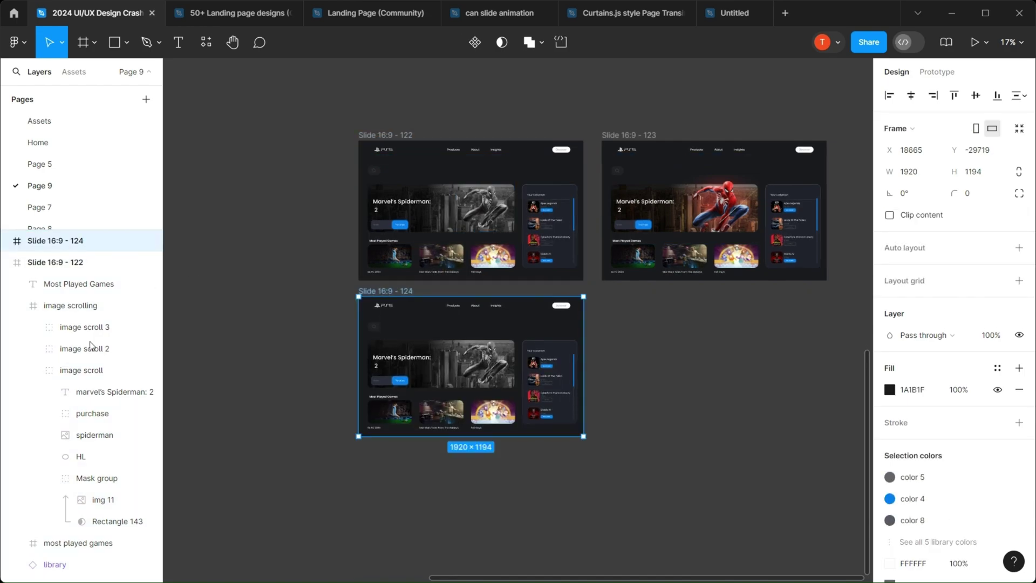
# Shift the three image scroll groups in the new lower slide leftward until the Prince of Persia banner fills the banner frame.
pyautogui.click(33, 350)
pyautogui.click(32, 349)
pyautogui.keyDown('shift'); pyautogui.click(81, 305); pyautogui.keyUp('shift')
pyautogui.scroll(2, 521, 329)
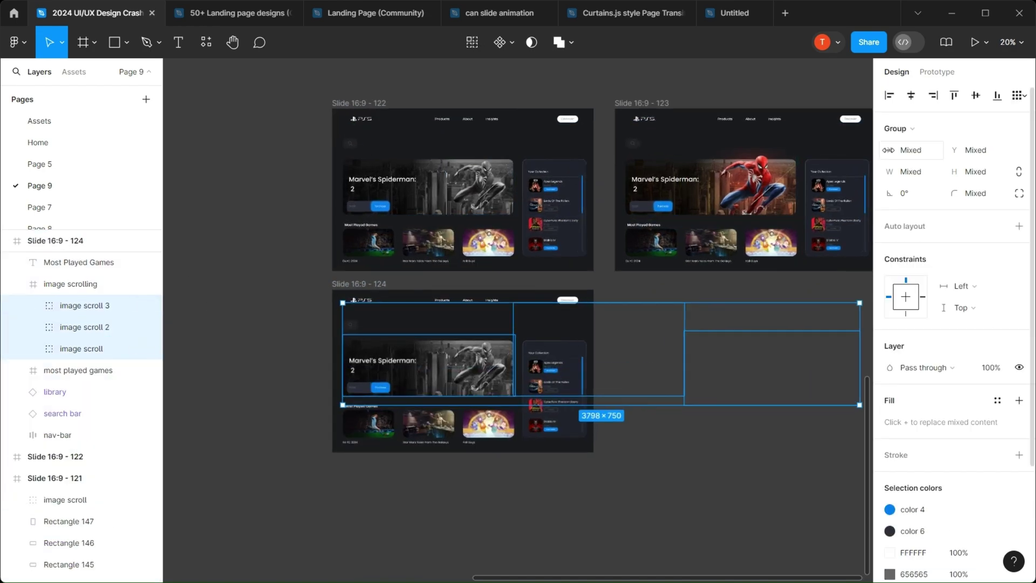
pyautogui.moveTo(888, 150); pyautogui.dragTo(189, 125)
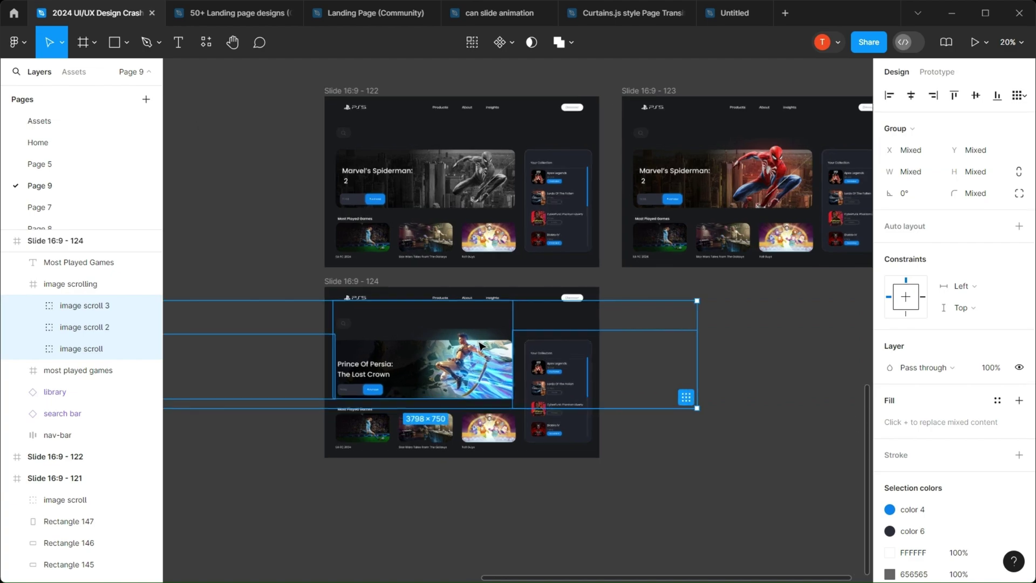
pyautogui.scroll(5, 376, 387)
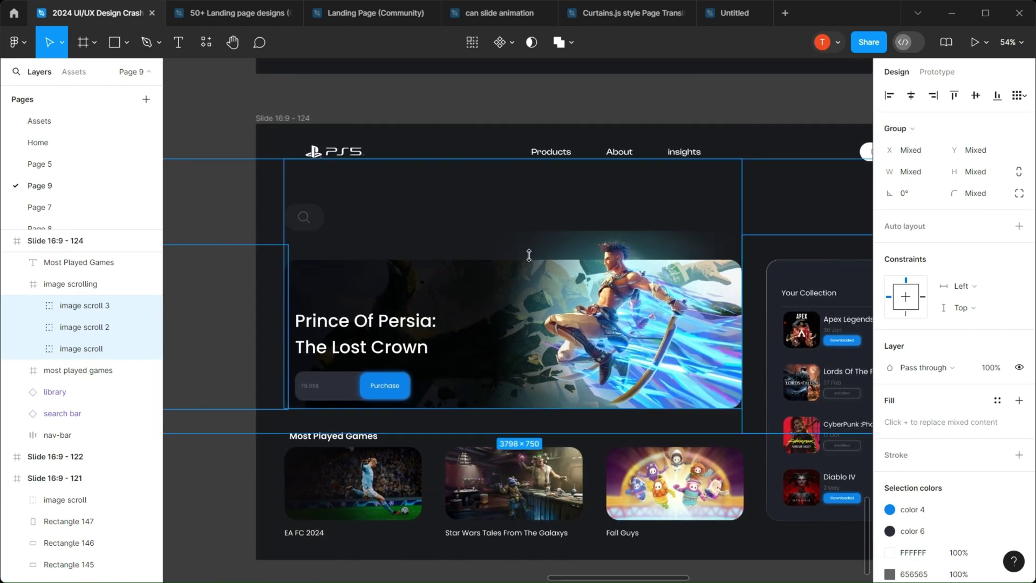
# Duplicate the Prince of Persia slide to its right.
pyautogui.scroll(-3, 435, 307)
pyautogui.click(435, 308)
pyautogui.scroll(-2, 664, 292)
pyautogui.moveTo(398, 255); pyautogui.dragTo(669, 275)
# Fully desaturate the persia image in the banner of the original Prince of Persia slide.
pyautogui.scroll(3, 554, 324)
pyautogui.click(518, 324)
pyautogui.doubleClick(517, 323)
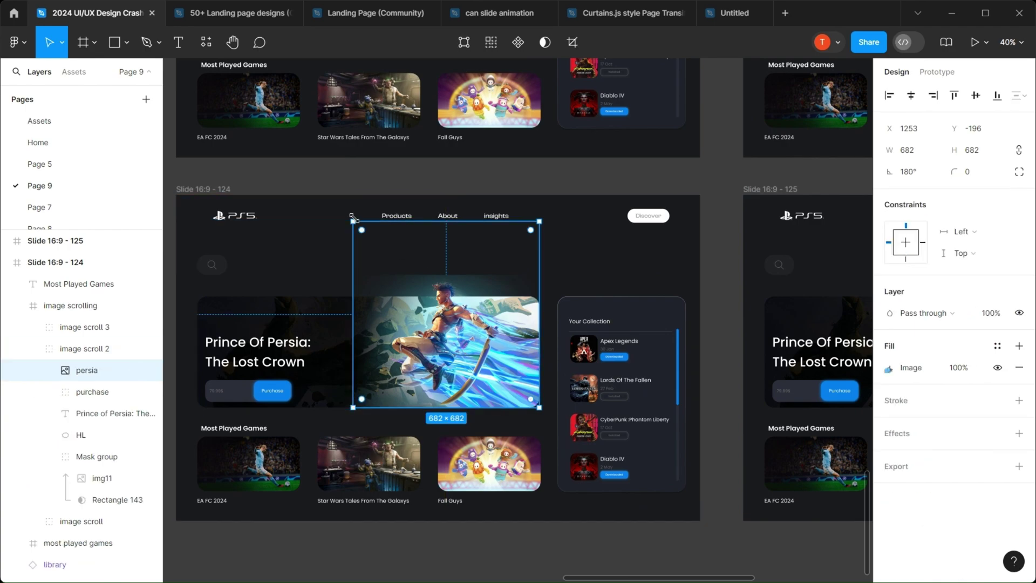
pyautogui.click(888, 367)
# Make the HL glow in the original Prince of Persia banner transparent and fully desaturate its background image, img11.
pyautogui.click(81, 435)
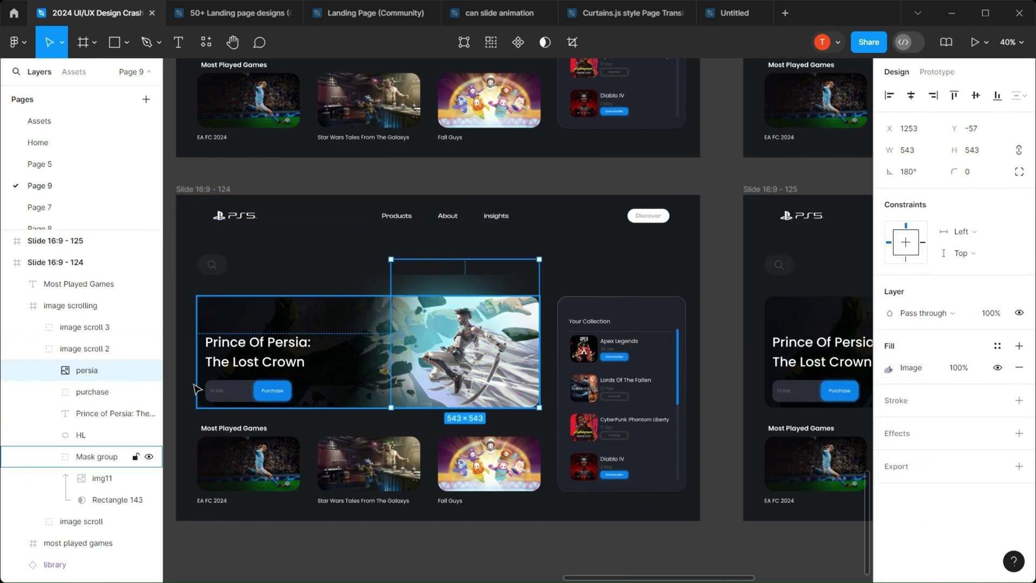
pyautogui.click(993, 313)
pyautogui.click(103, 478)
pyautogui.click(889, 388)
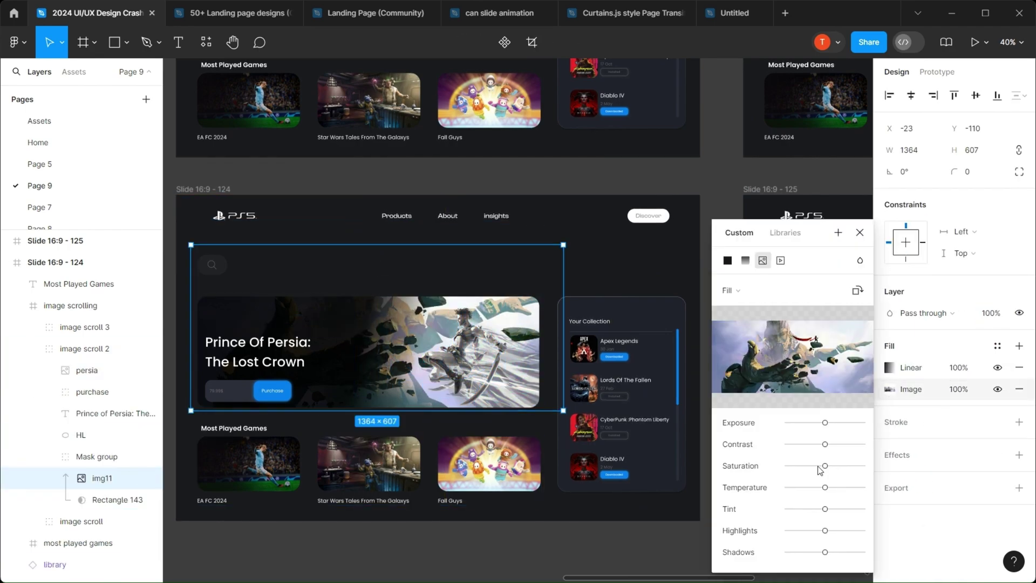
pyautogui.click(860, 233)
# Duplicate the slide with the grayscale Prince of Persia banner directly below itself.
pyautogui.hotkey('shift', '1')
pyautogui.click(514, 224)
pyautogui.moveTo(514, 225); pyautogui.dragTo(517, 386)
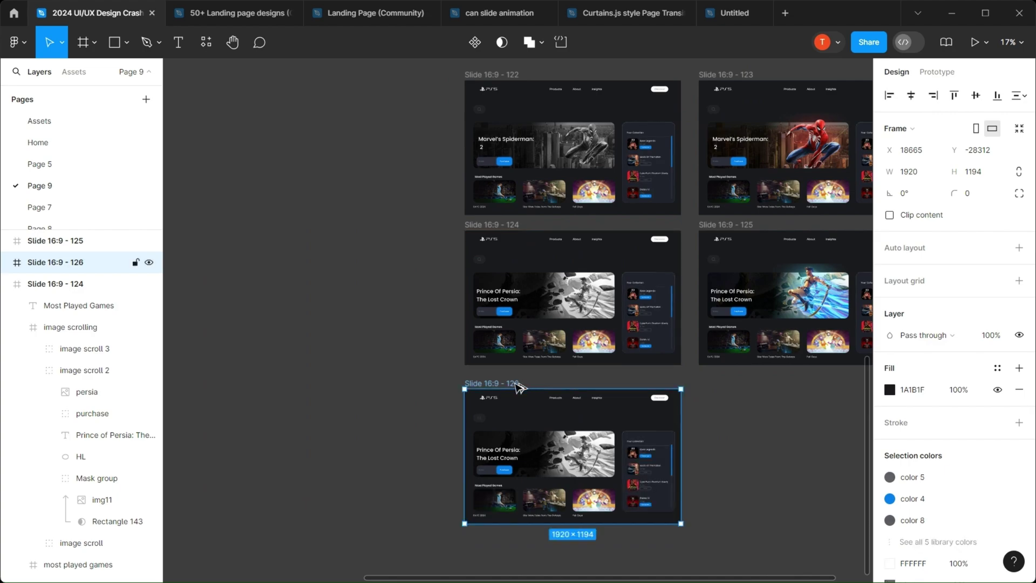
# Shift the three image scroll groups in the lowest slide leftward until the God Of War: Ragnarök banner fills the banner frame.
pyautogui.scroll(2, 562, 423)
pyautogui.click(561, 453)
pyautogui.click(87, 370)
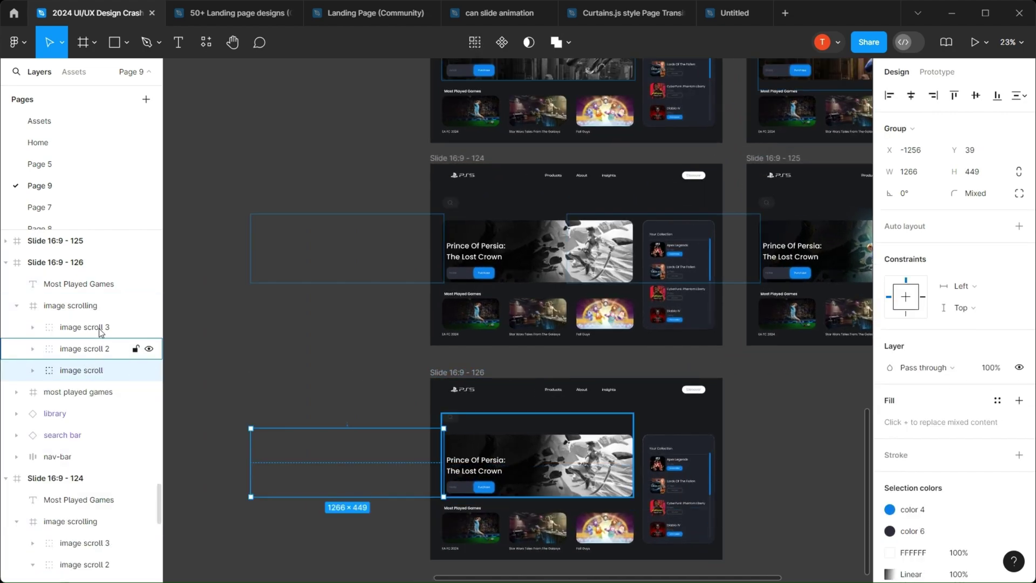
pyautogui.keyDown('shift'); pyautogui.click(100, 327); pyautogui.keyUp('shift')
pyautogui.scroll(3, 682, 262)
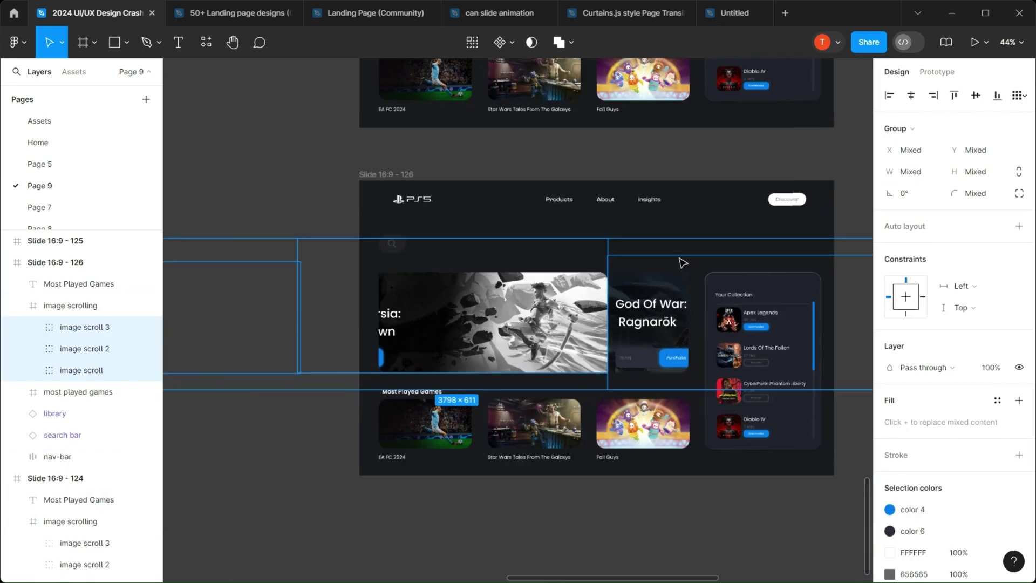
pyautogui.scroll(-3, 682, 263)
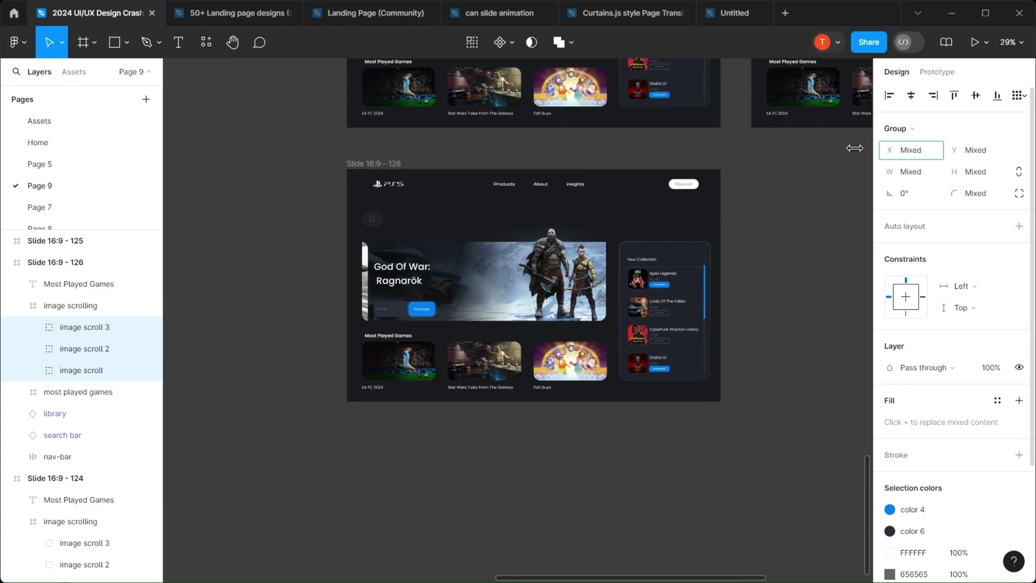
pyautogui.scroll(5, 451, 303)
pyautogui.scroll(-1, 451, 303)
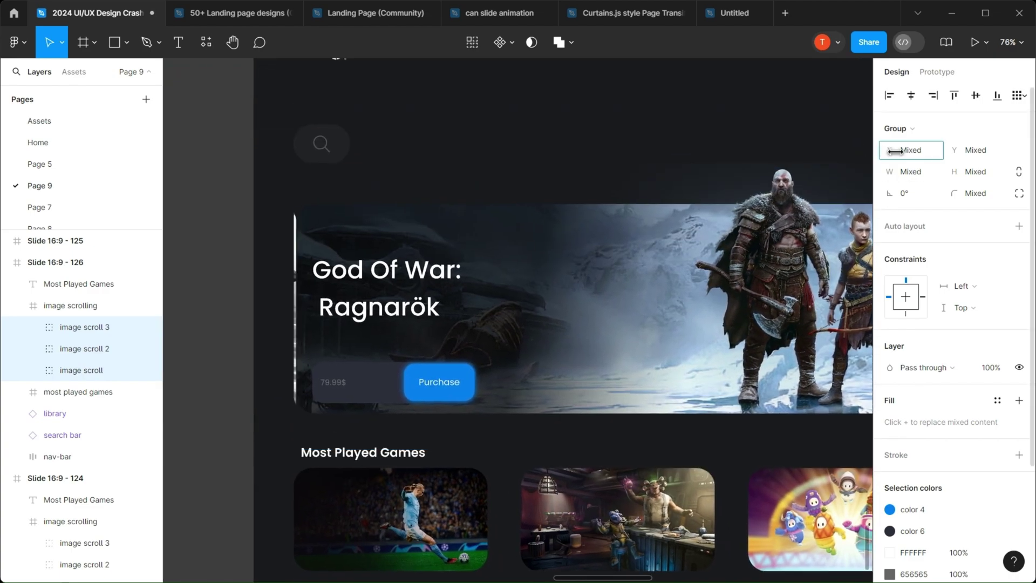
pyautogui.scroll(-6, 436, 247)
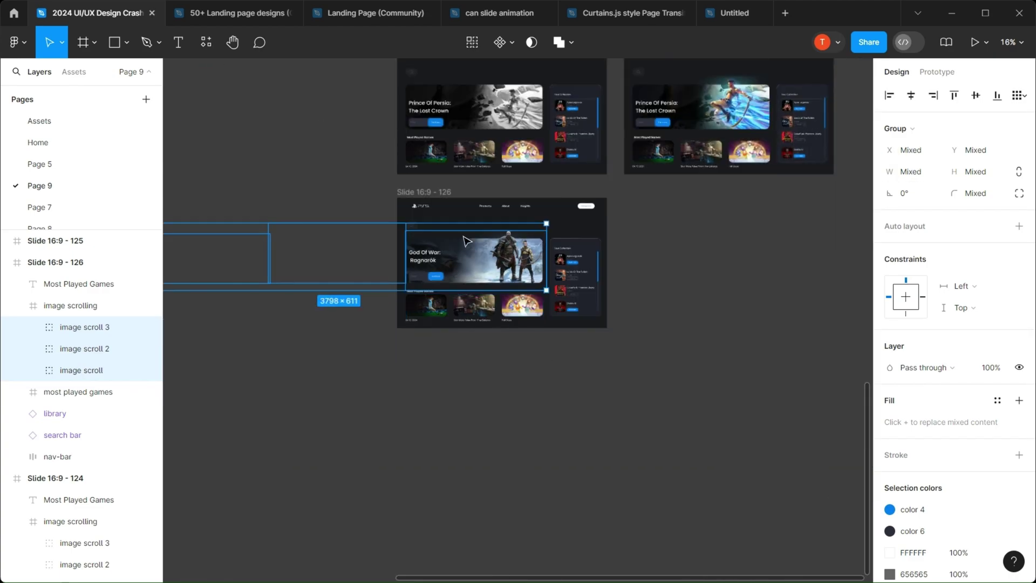
# Duplicate the God Of War slide to its right and fully desaturate image 6 in the original slide's banner.
pyautogui.click(439, 198)
pyautogui.hotkey('ctrl', 'd')
pyautogui.scroll(3, 489, 229)
pyautogui.doubleClick(489, 229)
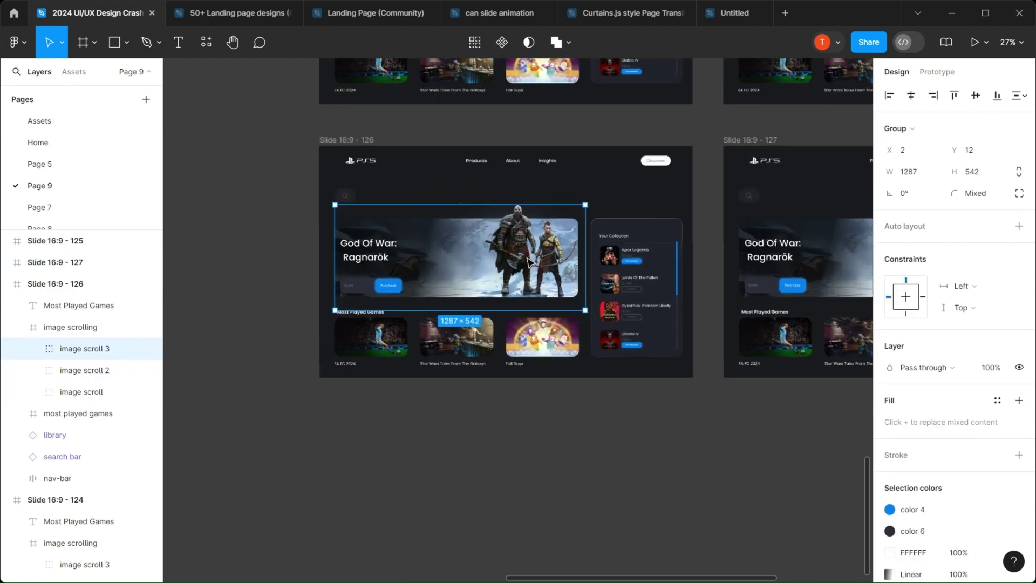
pyautogui.click(489, 230)
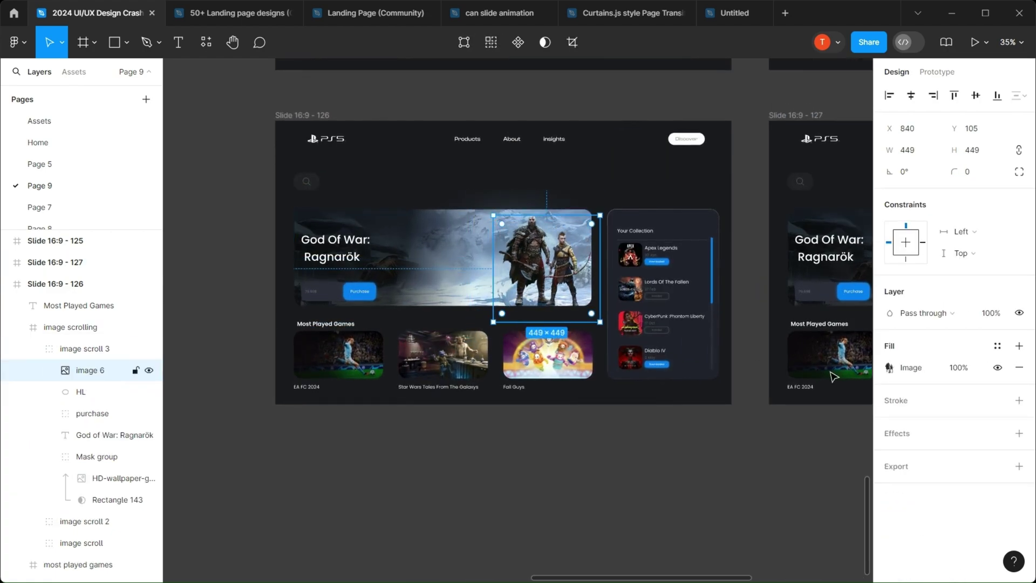
pyautogui.press('Return')
pyautogui.press('Escape')
# Make the HL glow in the original God Of War banner transparent and fully desaturate its HD-wallpaper background image.
pyautogui.click(81, 391)
pyautogui.click(990, 312)
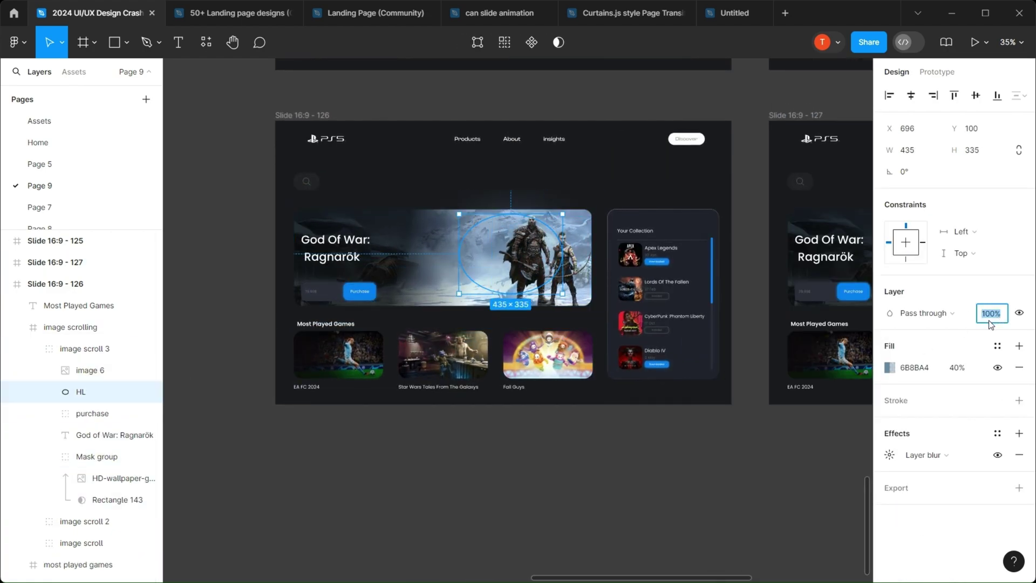
pyautogui.click(135, 477)
pyautogui.press('Return')
pyautogui.moveTo(828, 466); pyautogui.dragTo(787, 466)
pyautogui.press('Escape')
pyautogui.scroll(-2, 463, 352)
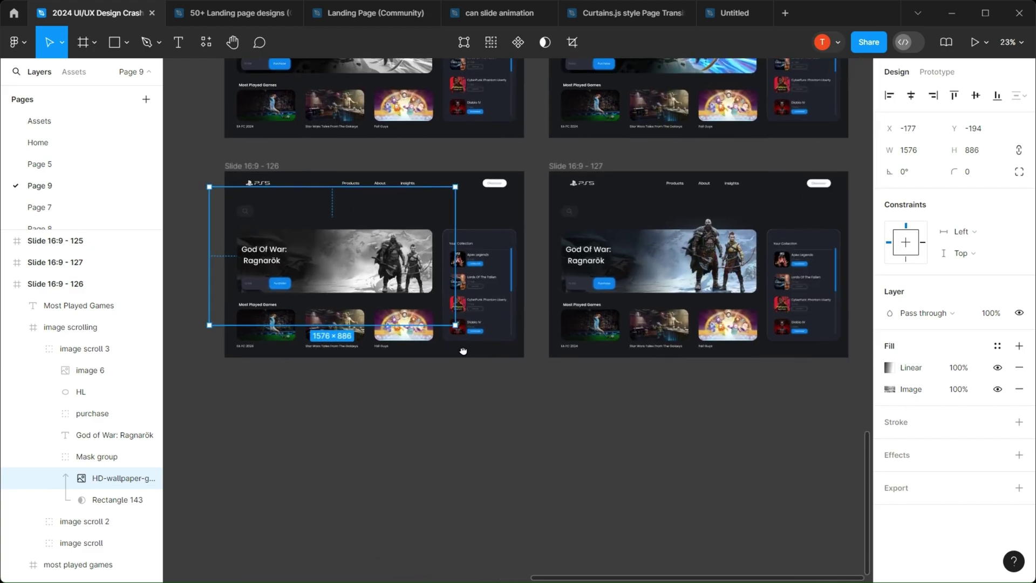
pyautogui.moveTo(462, 351); pyautogui.dragTo(447, 349)
pyautogui.click(573, 356)
pyautogui.keyDown('ctrl'); pyautogui.scroll(5, 501, 263); pyautogui.keyUp('ctrl')
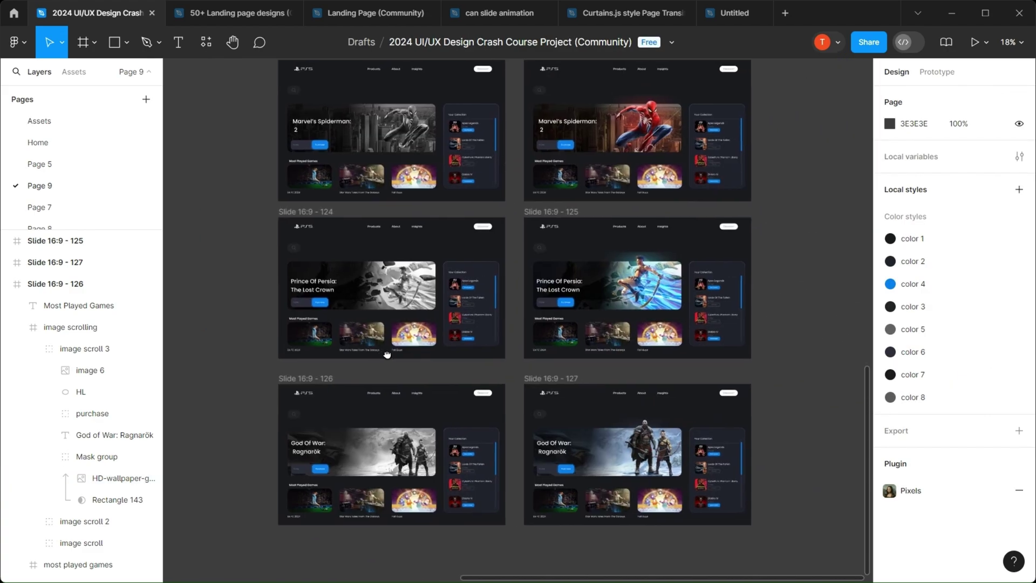
# Switch to prototype editing and move the grayscale Spiderman slide upward, widening the gap to the Prince of Persia slide.
pyautogui.click(314, 106)
pyautogui.hotkey('shift', 'e')
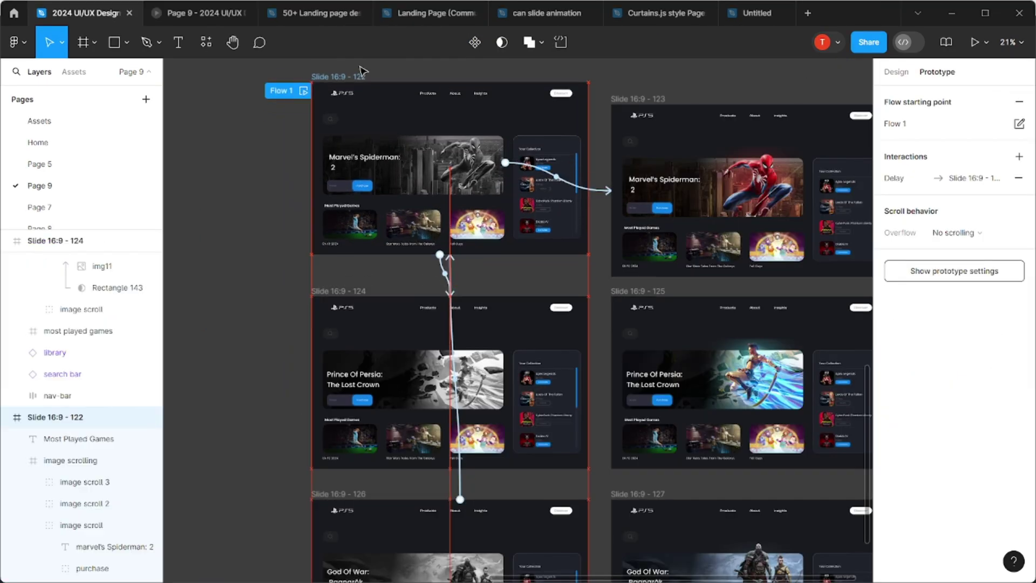
pyautogui.moveTo(361, 70); pyautogui.dragTo(361, 134)
# Set the after-delay transition from the grayscale Spiderman slide to the grayscale Prince of Persia slide to Ease out, 3000 ms.
pyautogui.click(446, 369)
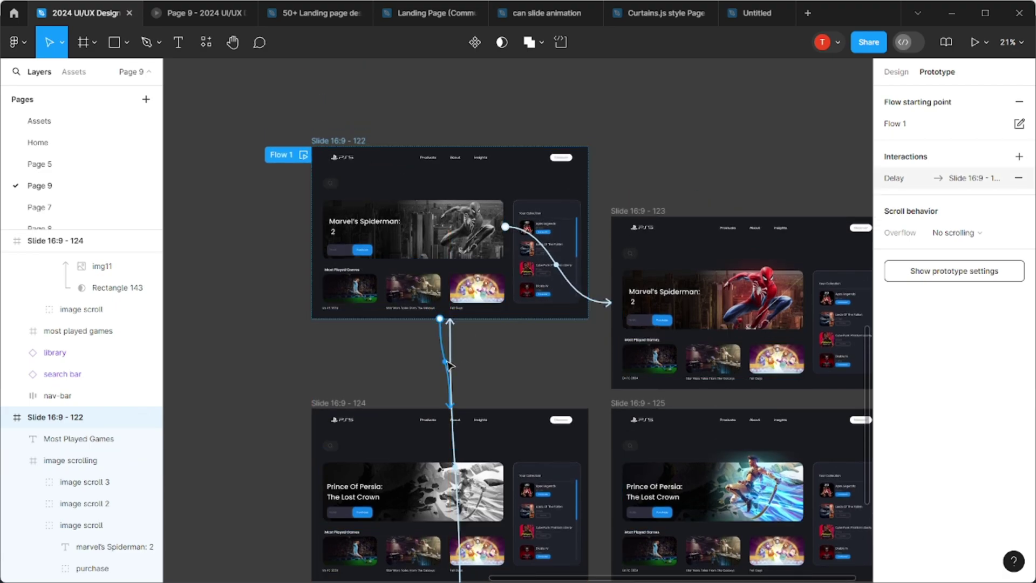
pyautogui.scroll(-3, 442, 397)
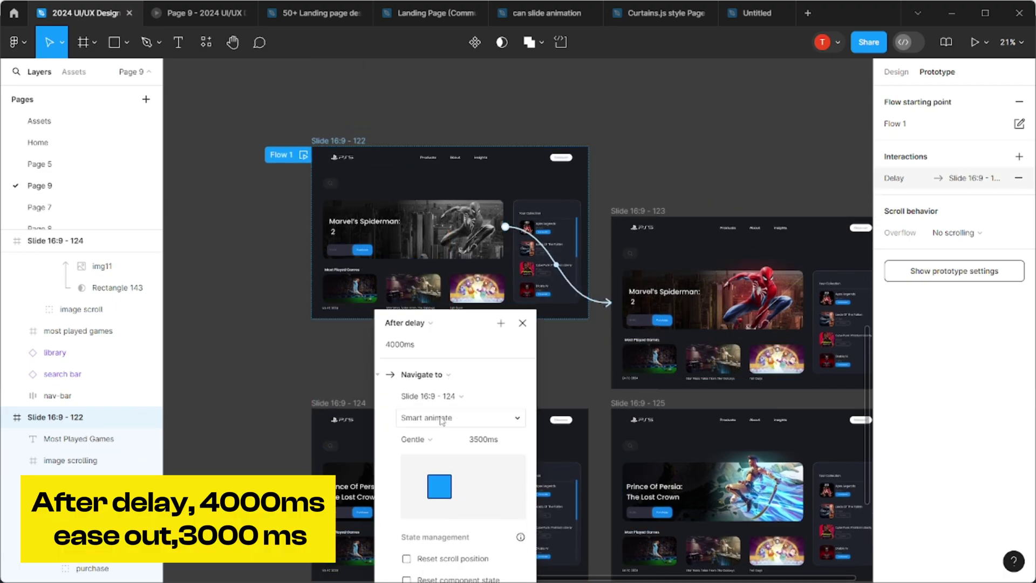
pyautogui.click(427, 440)
pyautogui.click(438, 331)
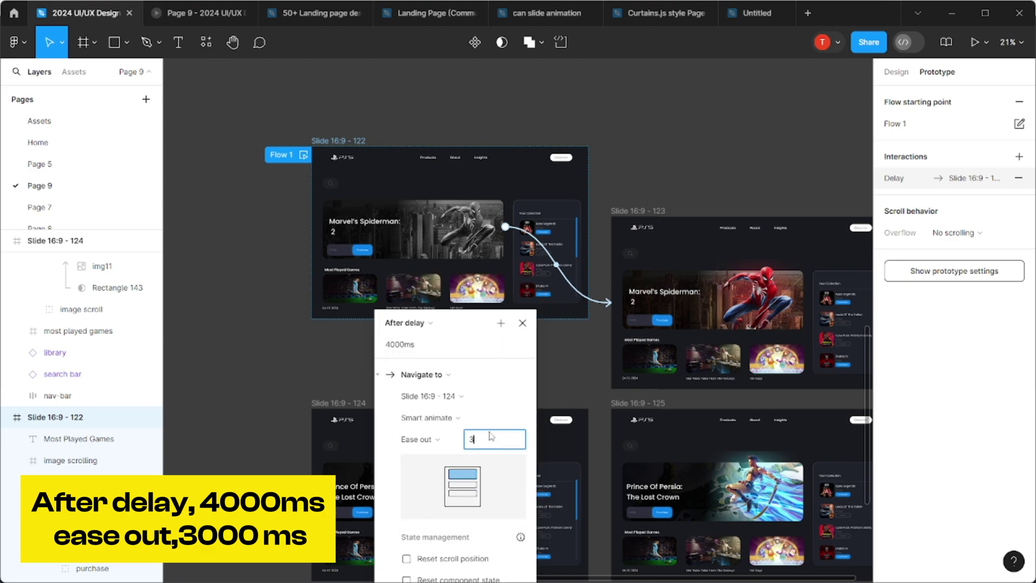
pyautogui.click(522, 323)
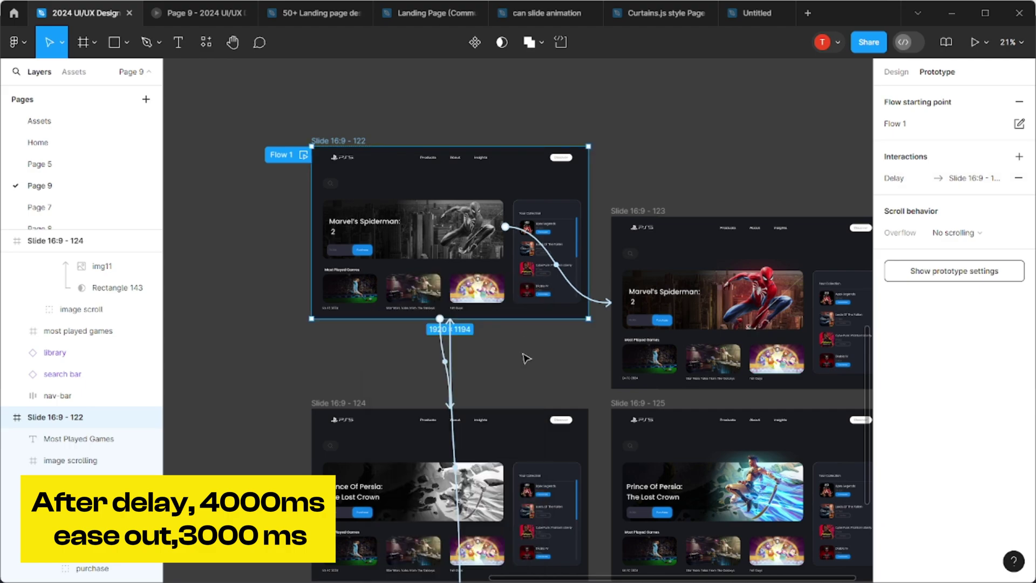
# Set the after-delay transition from the grayscale God Of War slide back to the grayscale Spiderman slide to Ease out, 3000 ms.
pyautogui.scroll(-3, 524, 356)
pyautogui.scroll(-2, 485, 377)
pyautogui.click(452, 332)
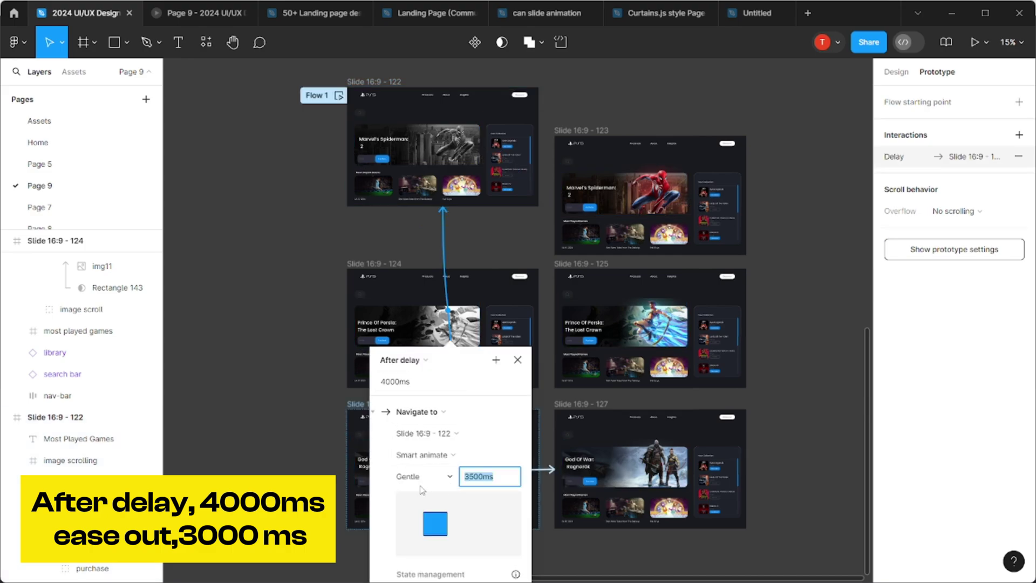
pyautogui.click(413, 482)
pyautogui.click(448, 365)
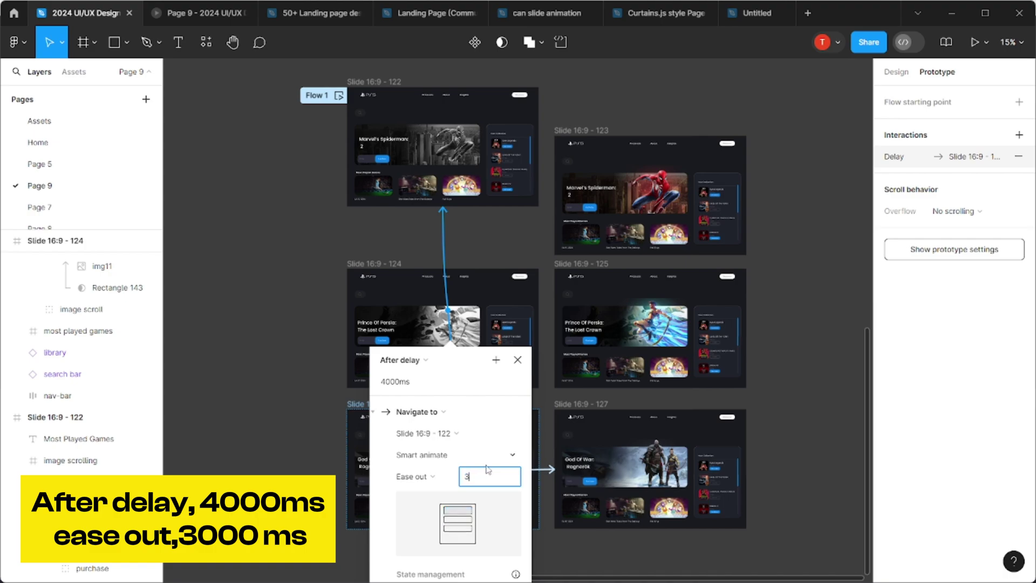
pyautogui.click(518, 361)
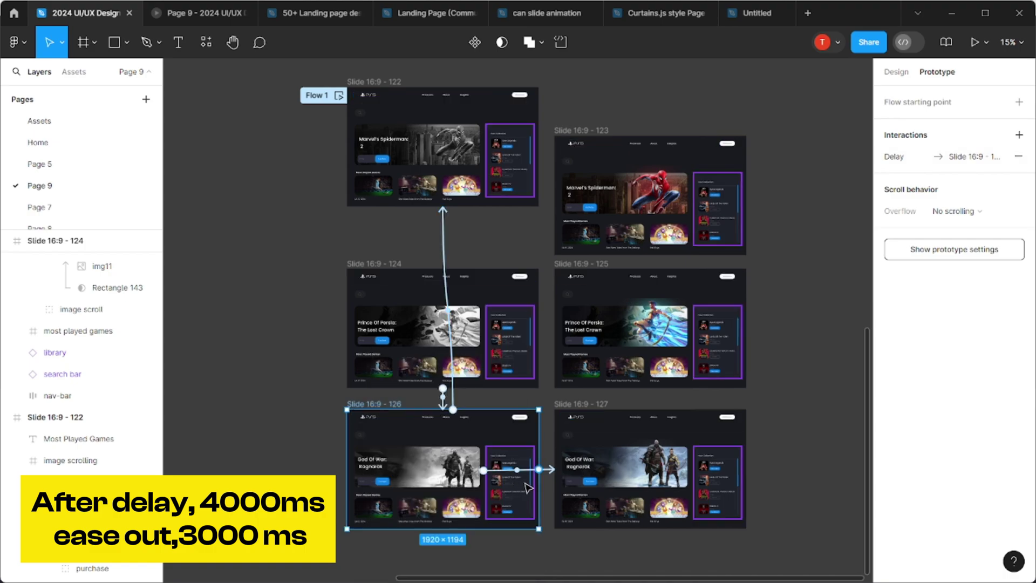
# Set the after-delay transition from the grayscale Prince of Persia slide to the grayscale God Of War slide to Ease out, 3000 ms.
pyautogui.click(443, 400)
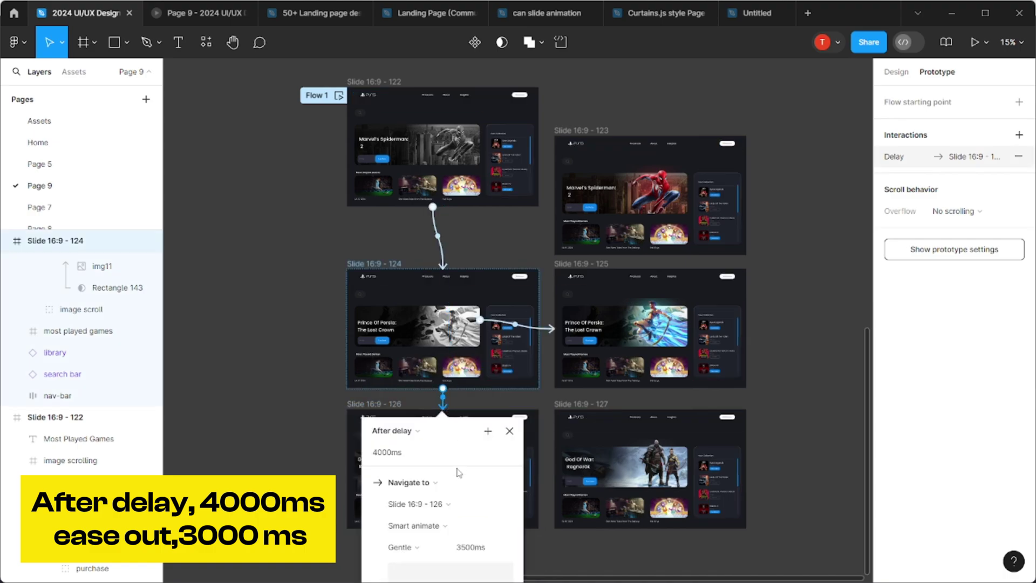
pyautogui.click(407, 548)
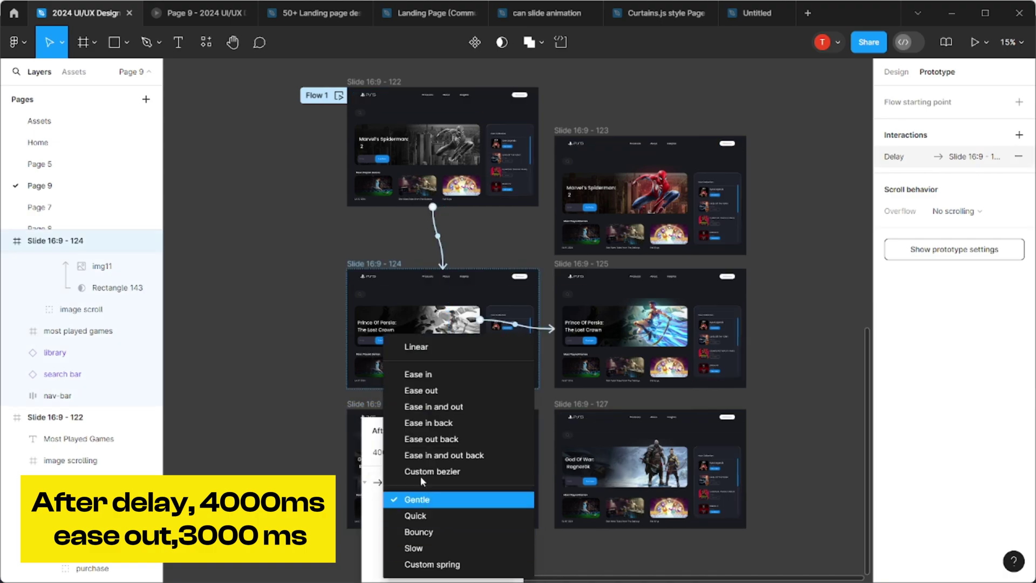
pyautogui.click(439, 388)
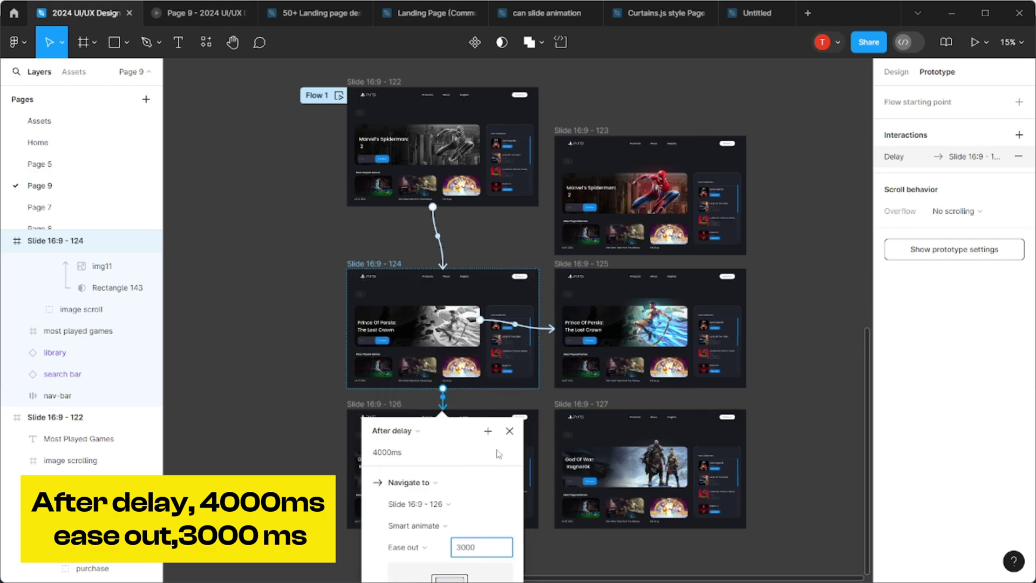
pyautogui.click(508, 432)
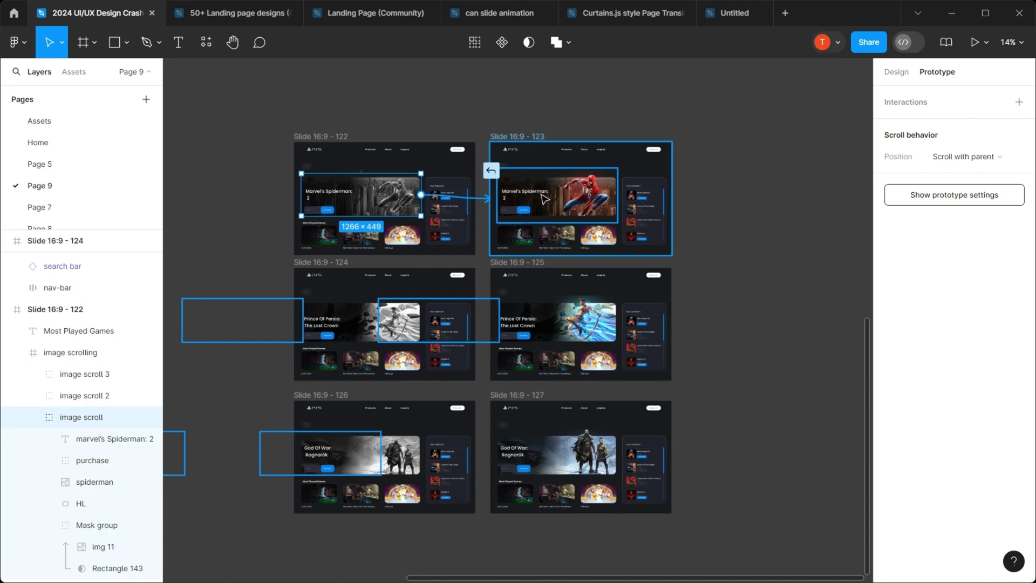
# Link the grayscale Spiderman banner to its colour slide with a While hovering interaction using Smart animate, Ease out, 800 ms.
pyautogui.moveTo(545, 199); pyautogui.dragTo(545, 200)
pyautogui.click(431, 232)
pyautogui.click(453, 265)
pyautogui.click(509, 328)
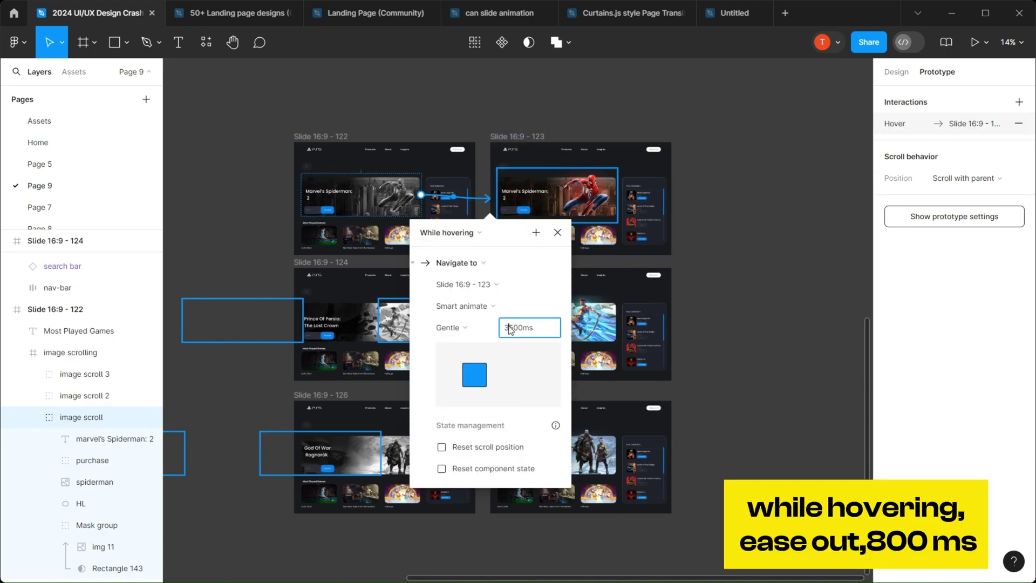
pyautogui.click(447, 328)
pyautogui.click(467, 215)
pyautogui.click(521, 331)
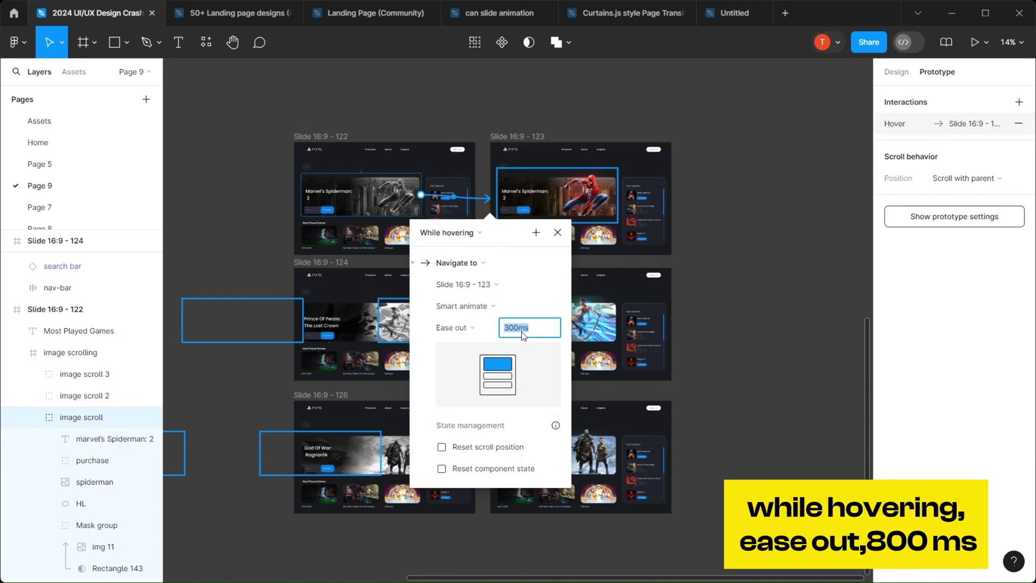
pyautogui.click(557, 232)
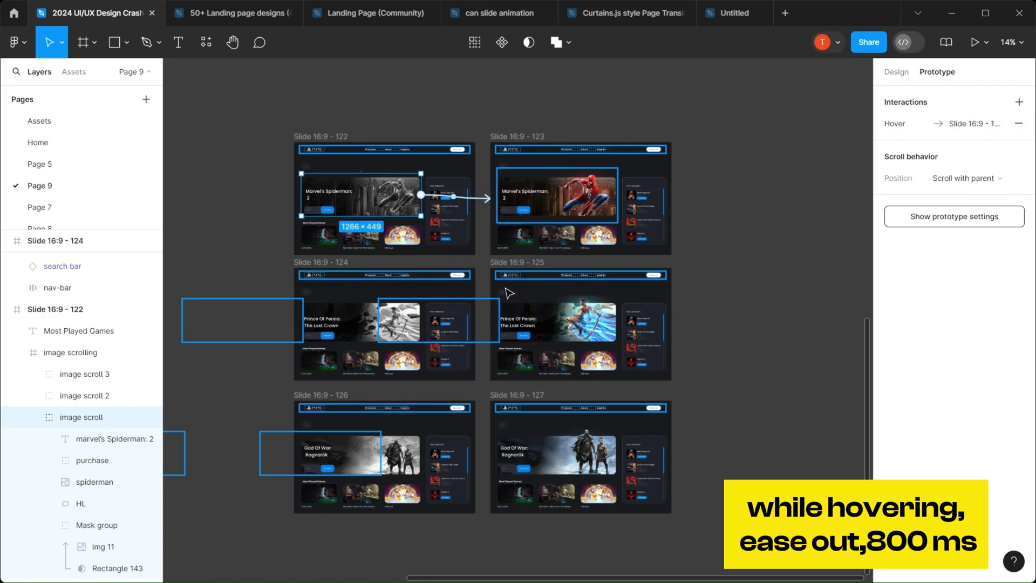
# Link the grayscale Prince of Persia banner to its colour slide with a While hovering interaction, Smart animate, Ease out, 800 ms.
pyautogui.click(402, 320)
pyautogui.moveTo(420, 315); pyautogui.dragTo(540, 318)
pyautogui.click(435, 357)
pyautogui.click(437, 388)
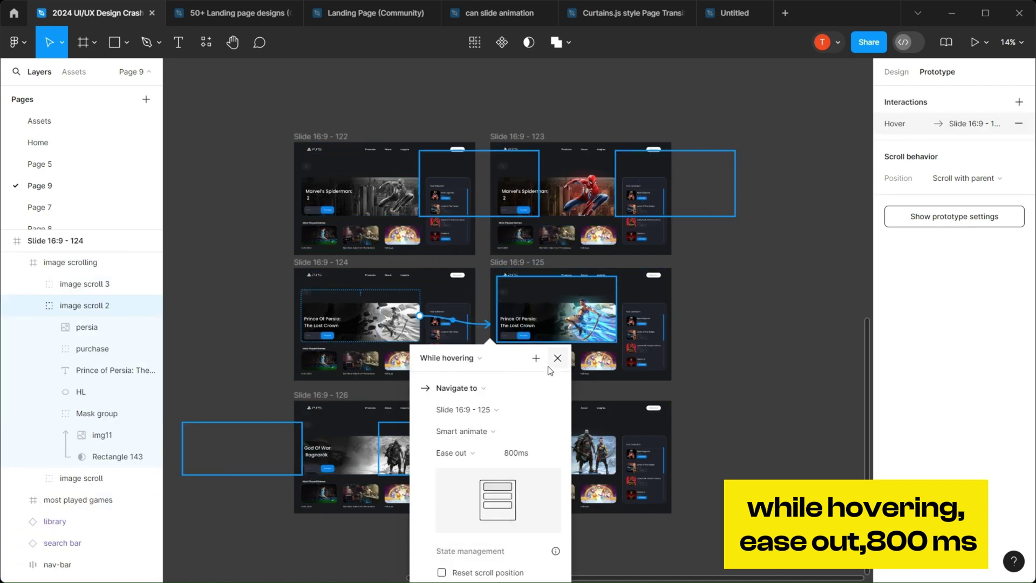
pyautogui.click(558, 358)
# Link the grayscale God Of War banner to its colour slide with a While hovering interaction, Smart animate, Ease out, 800 ms.
pyautogui.click(351, 453)
pyautogui.click(354, 430)
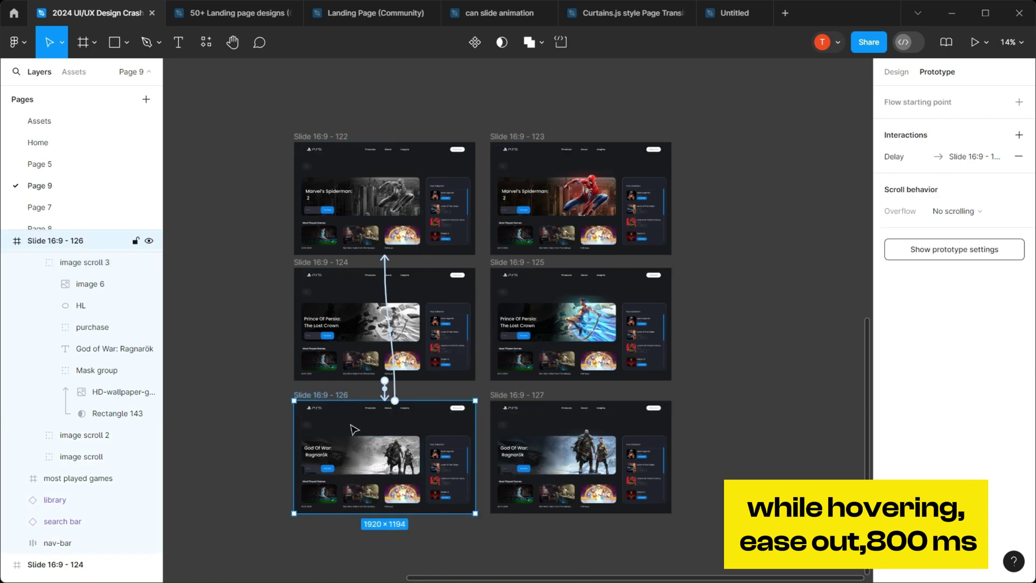
pyautogui.click(356, 453)
pyautogui.moveTo(423, 458); pyautogui.dragTo(527, 456)
pyautogui.click(435, 491)
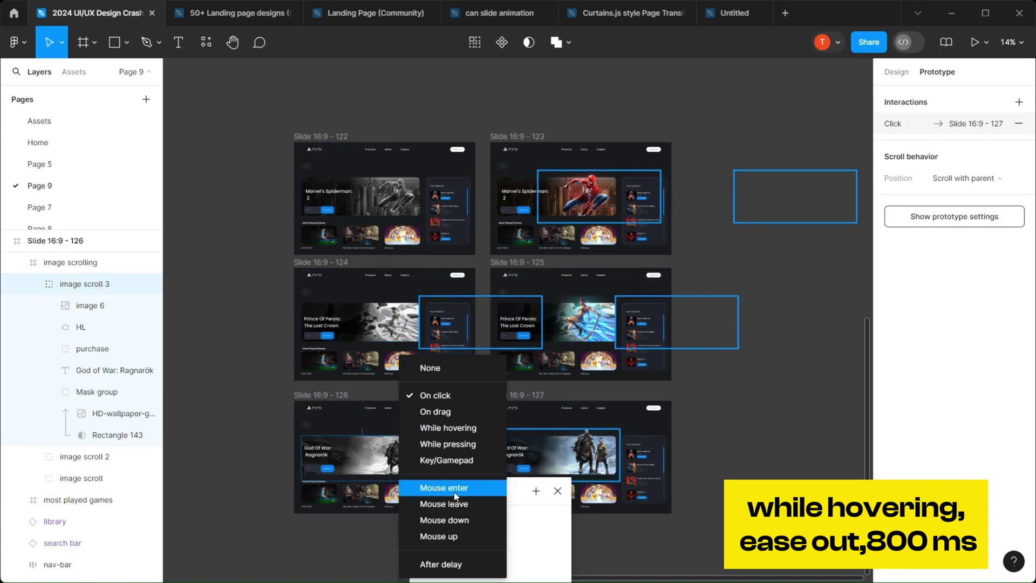
pyautogui.click(453, 427)
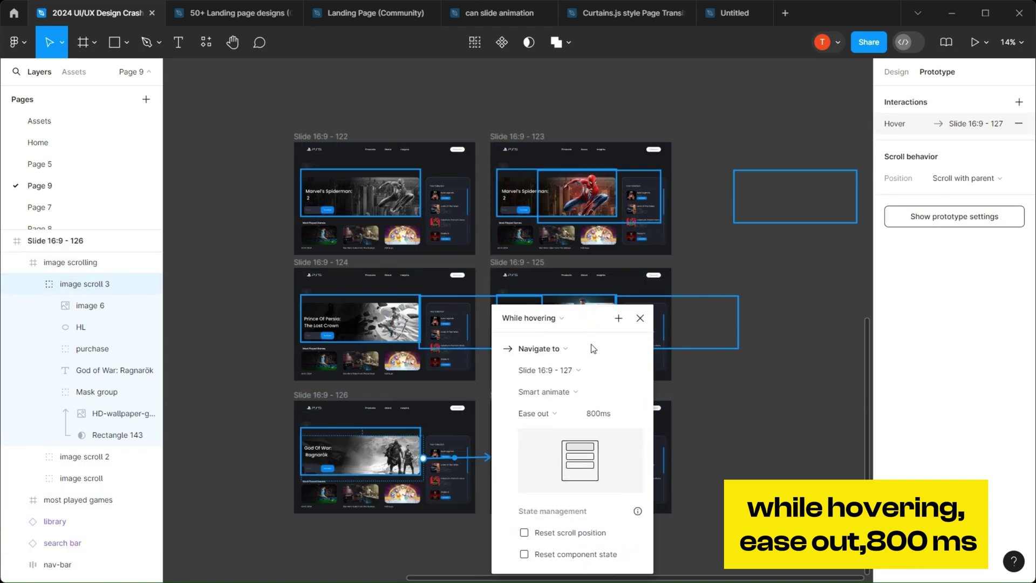
pyautogui.press('Escape')
# Add a flow starting point to the grayscale Spiderman slide, preview the prototype, and close the preview.
pyautogui.click(324, 136)
pyautogui.click(1019, 102)
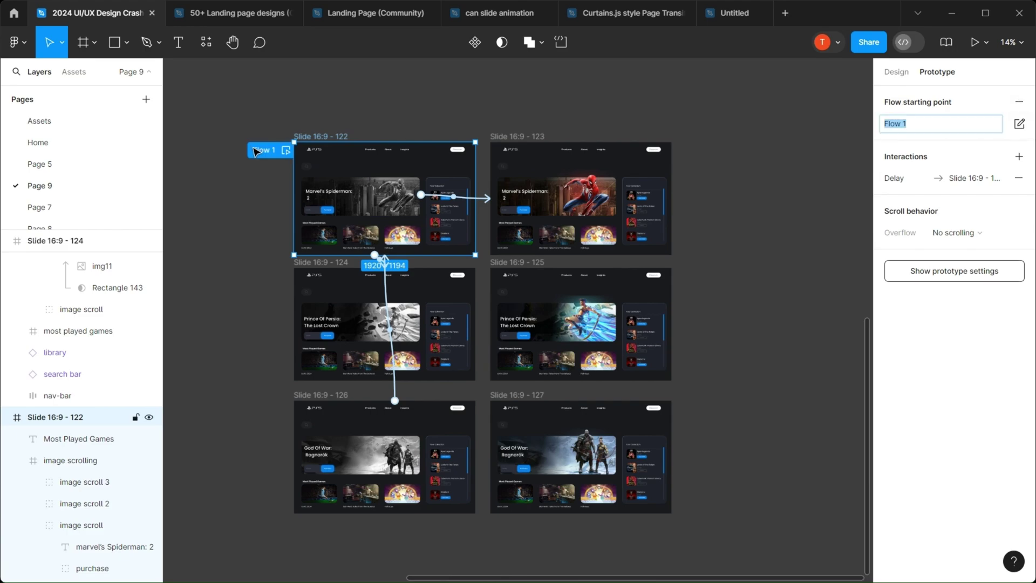
pyautogui.click(257, 154)
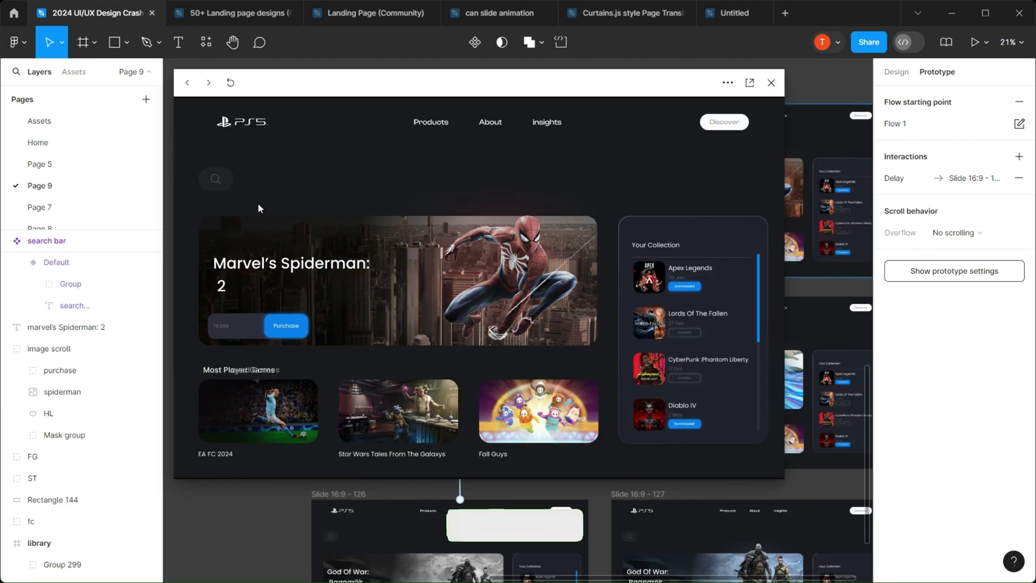
pyautogui.moveTo(221, 177)
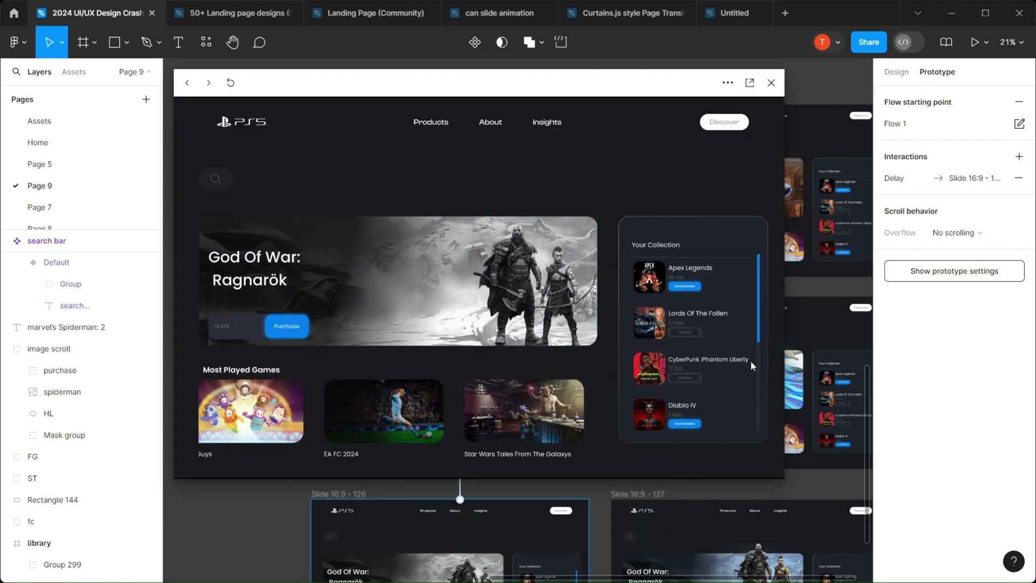
pyautogui.click(771, 83)
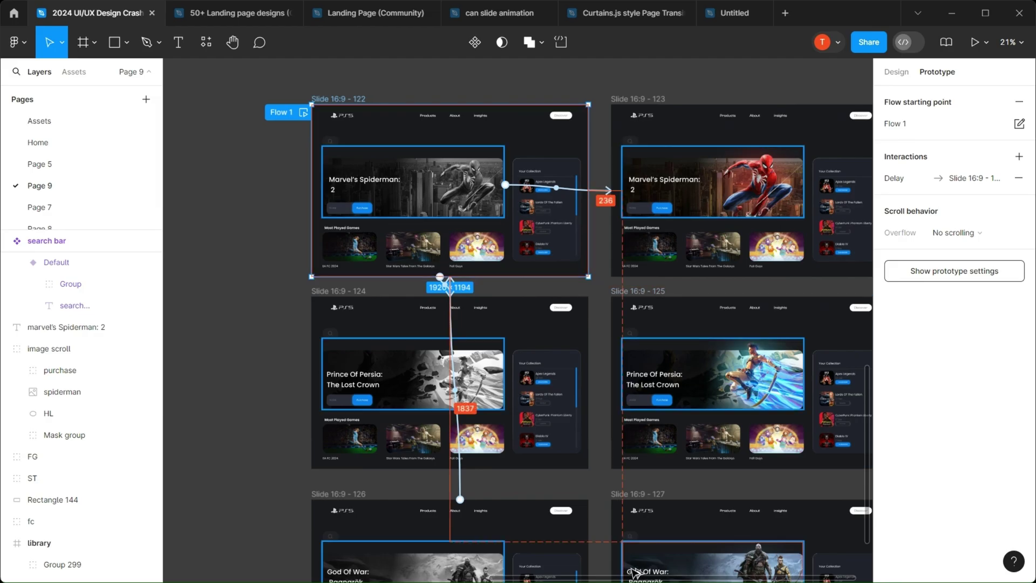